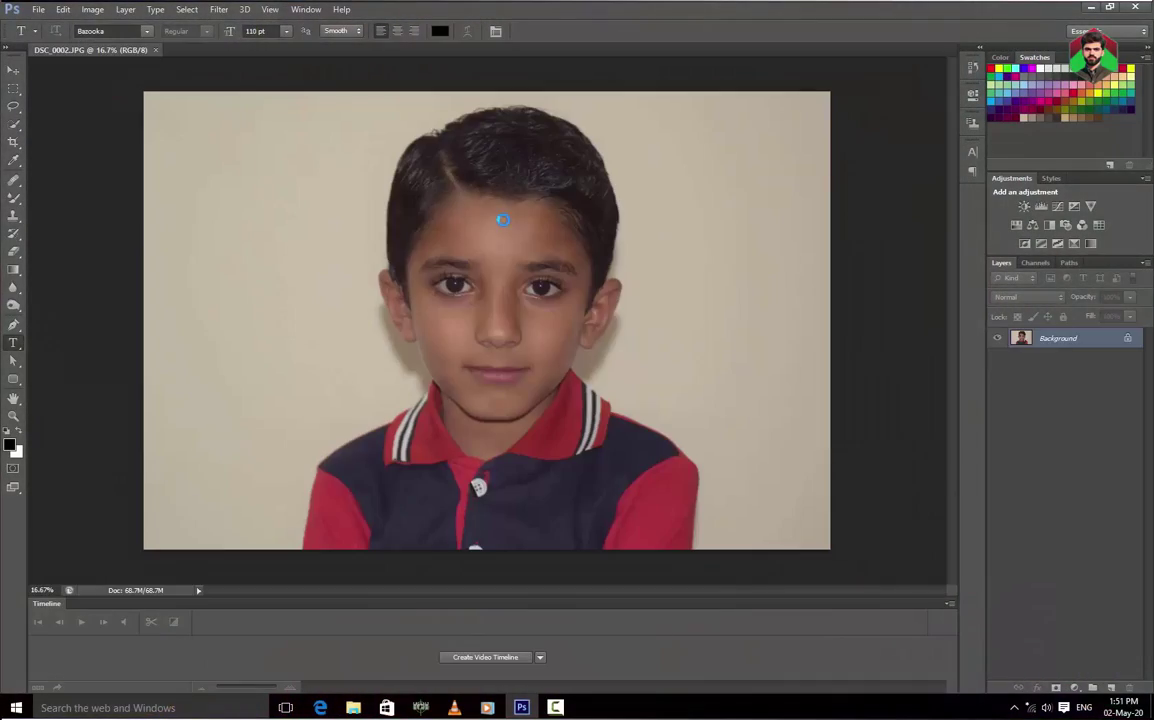
# - Duplicate the Background layer and name the copy EDITING
pyautogui.rightClick(1075, 338)
pyautogui.click(1005, 363)
pyautogui.click(688, 222)
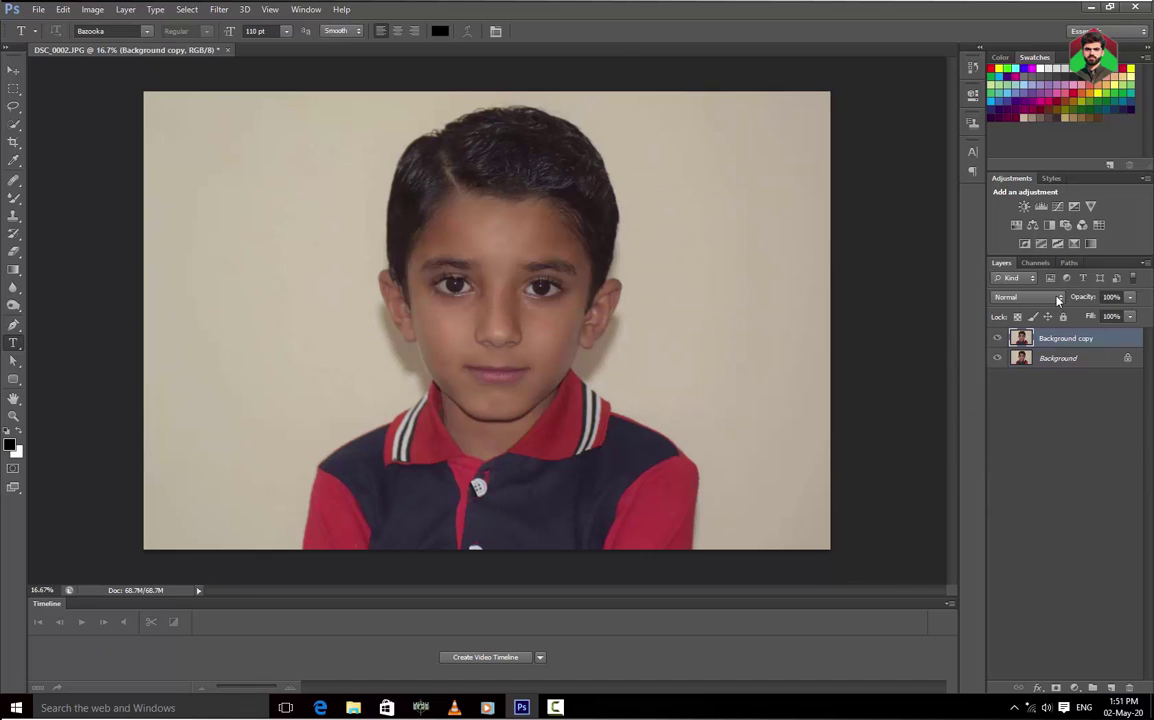
pyautogui.write('DITING')
pyautogui.press('Return')
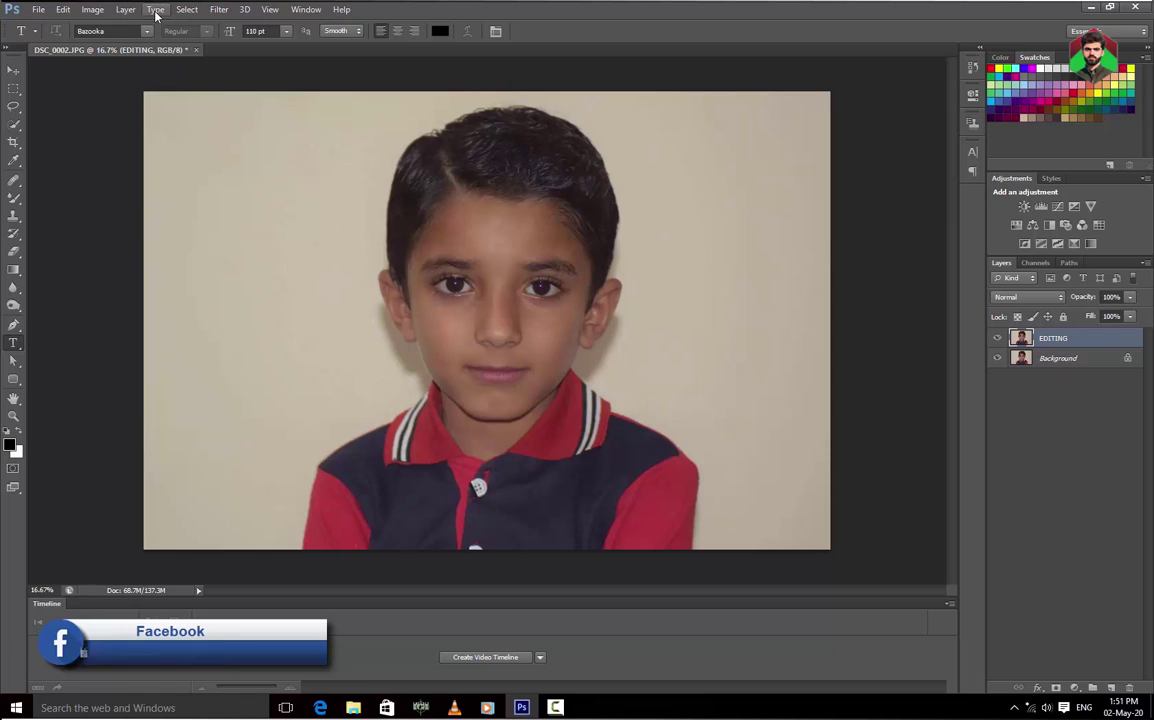
# - Apply Auto Tone and Auto Color to the EDITING layer
pyautogui.click(92, 9)
pyautogui.click(172, 64)
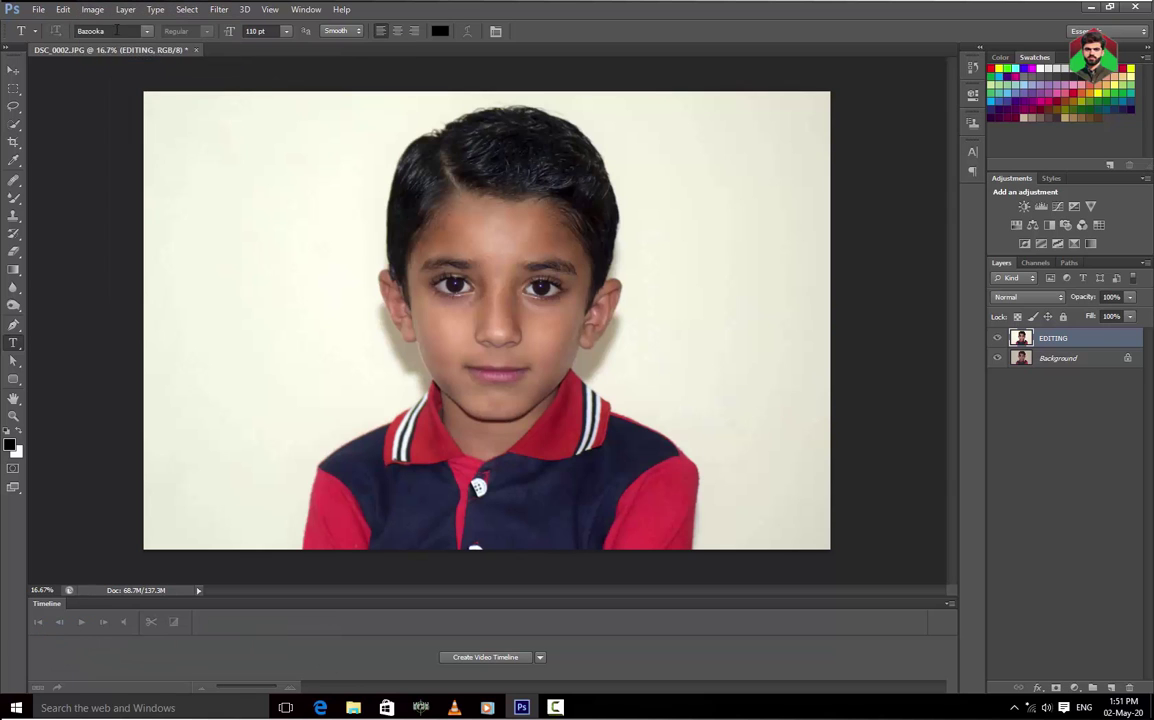
pyautogui.click(92, 9)
pyautogui.click(186, 90)
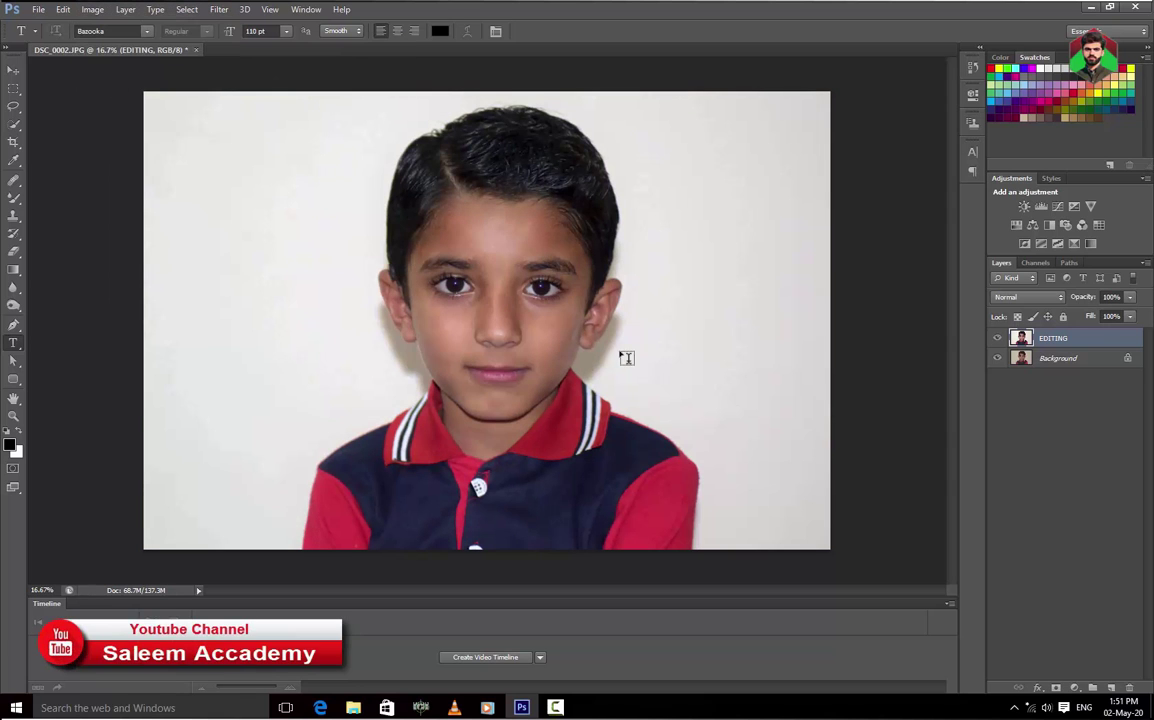
pyautogui.scroll(5, 521, 253)
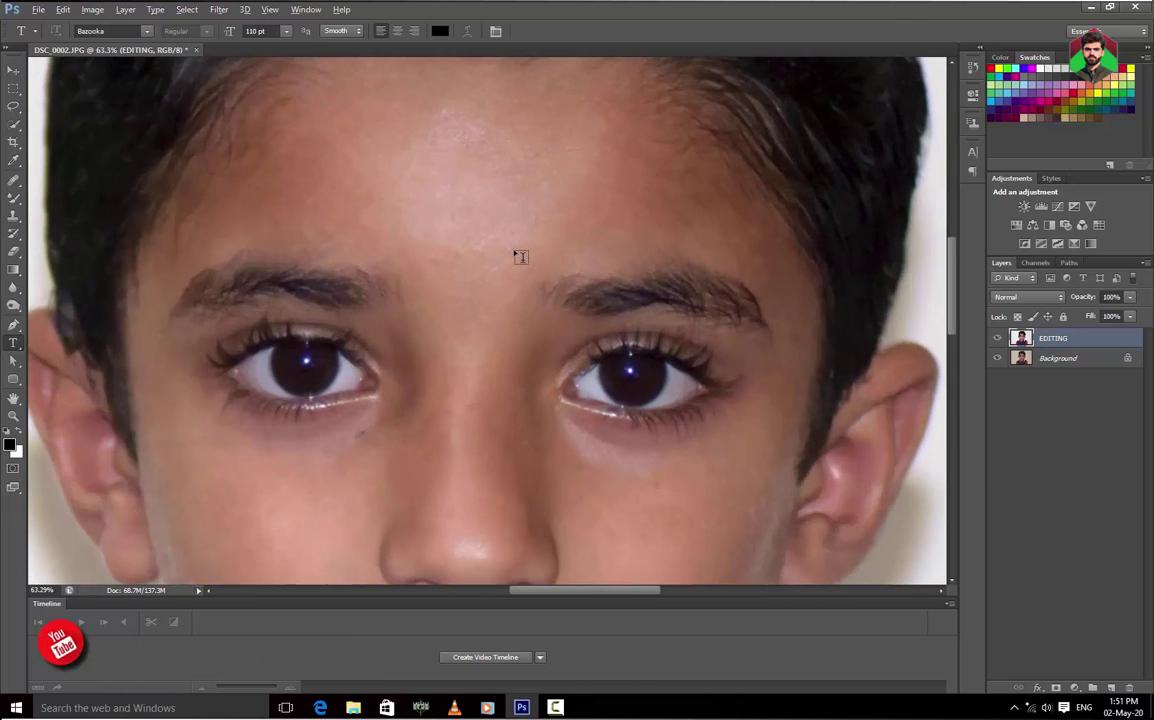
pyautogui.scroll(-2, 505, 215)
# - Smooth the forehead skin with the Mixer Brush on a new EDITING2 layer
pyautogui.rightClick(13, 197)
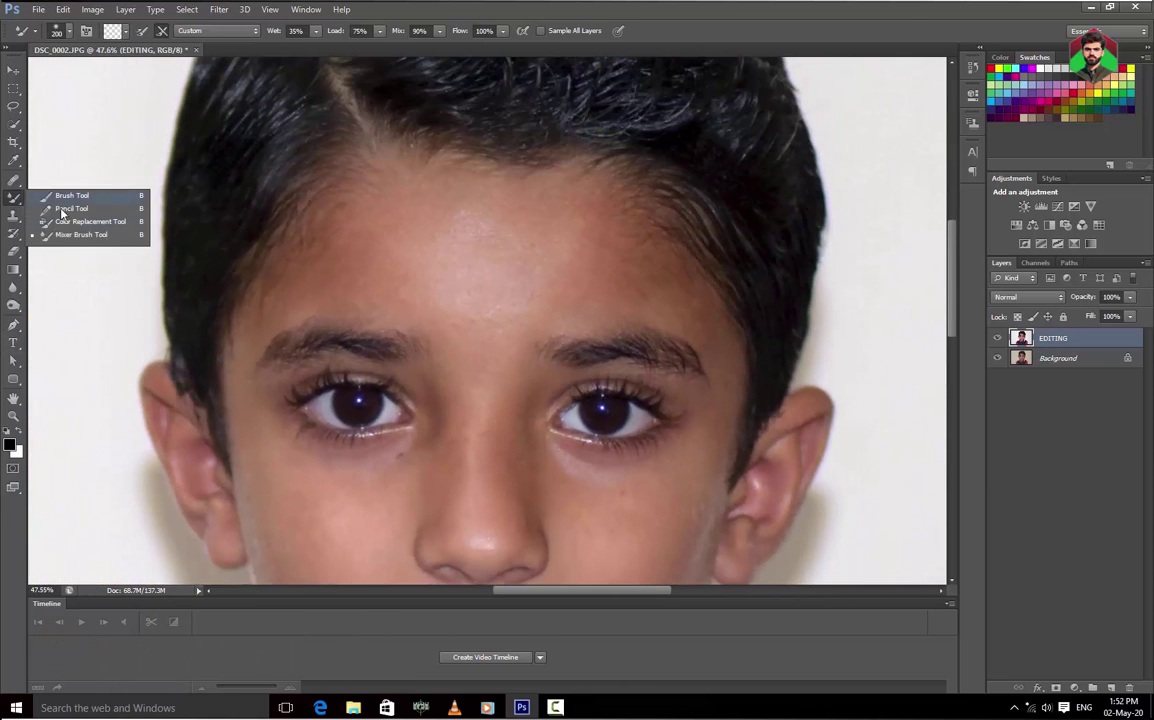
pyautogui.click(63, 214)
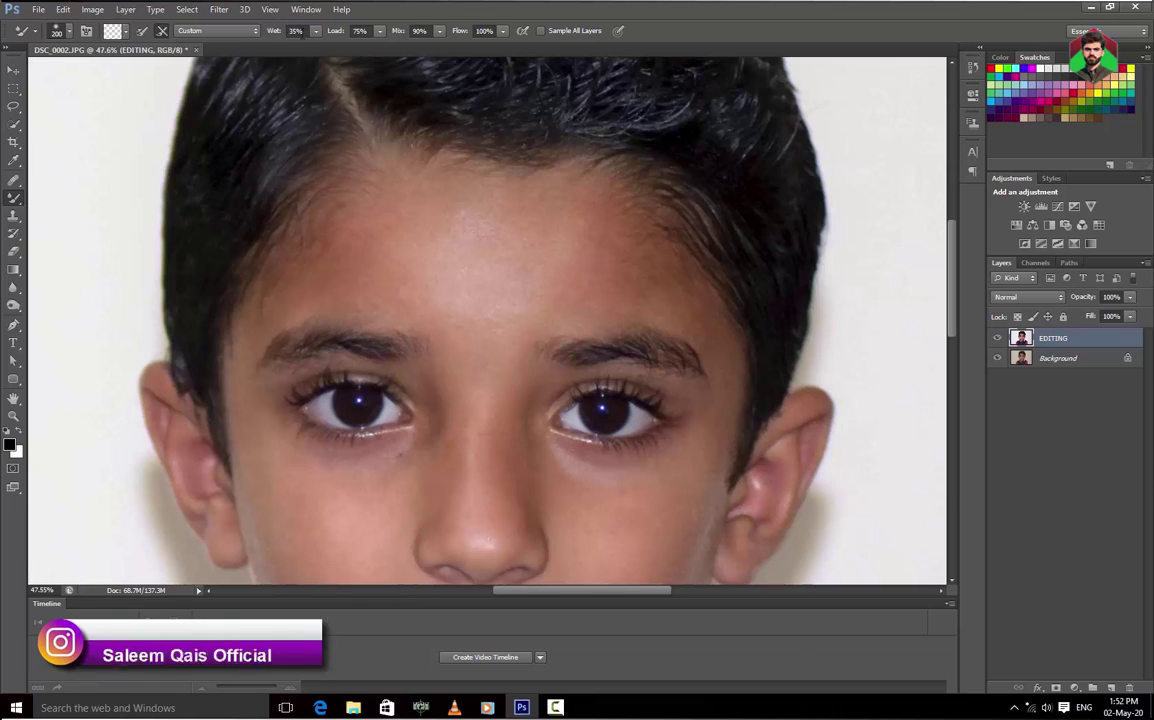
pyautogui.click(362, 31)
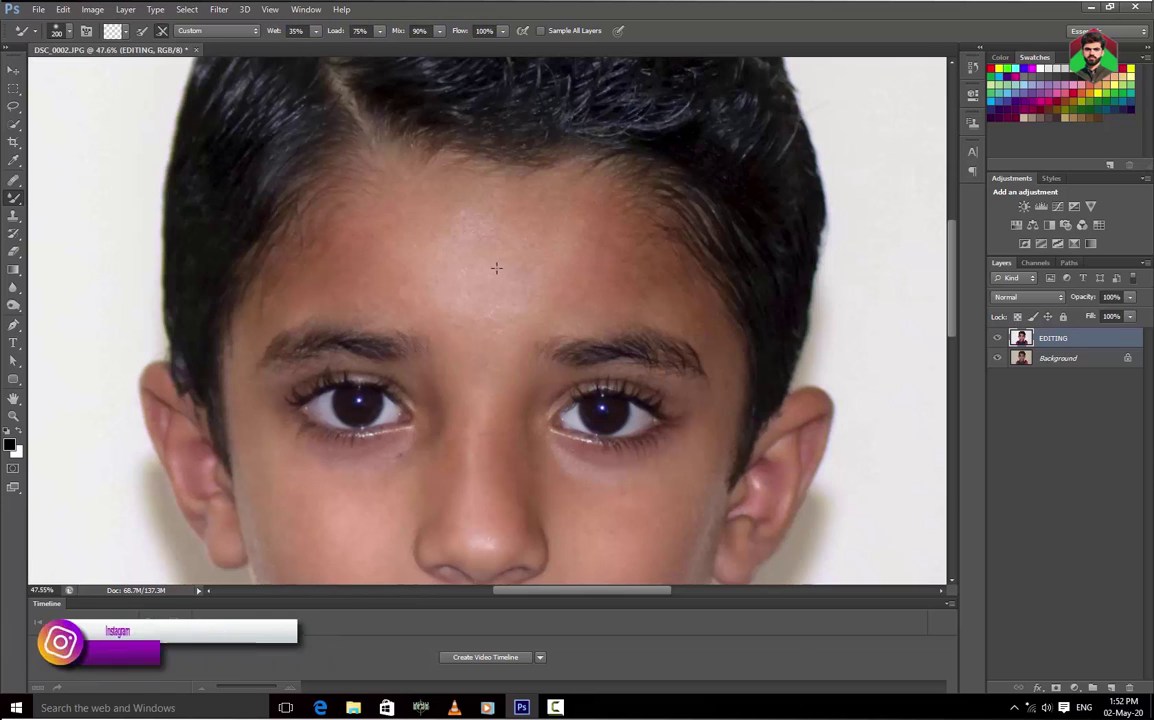
pyautogui.hotkey('ctrl', 'j')
pyautogui.moveTo(435, 230)
pyautogui.mouseDown()
pyautogui.moveTo(603, 215)
pyautogui.moveTo(643, 256)
pyautogui.mouseUp()
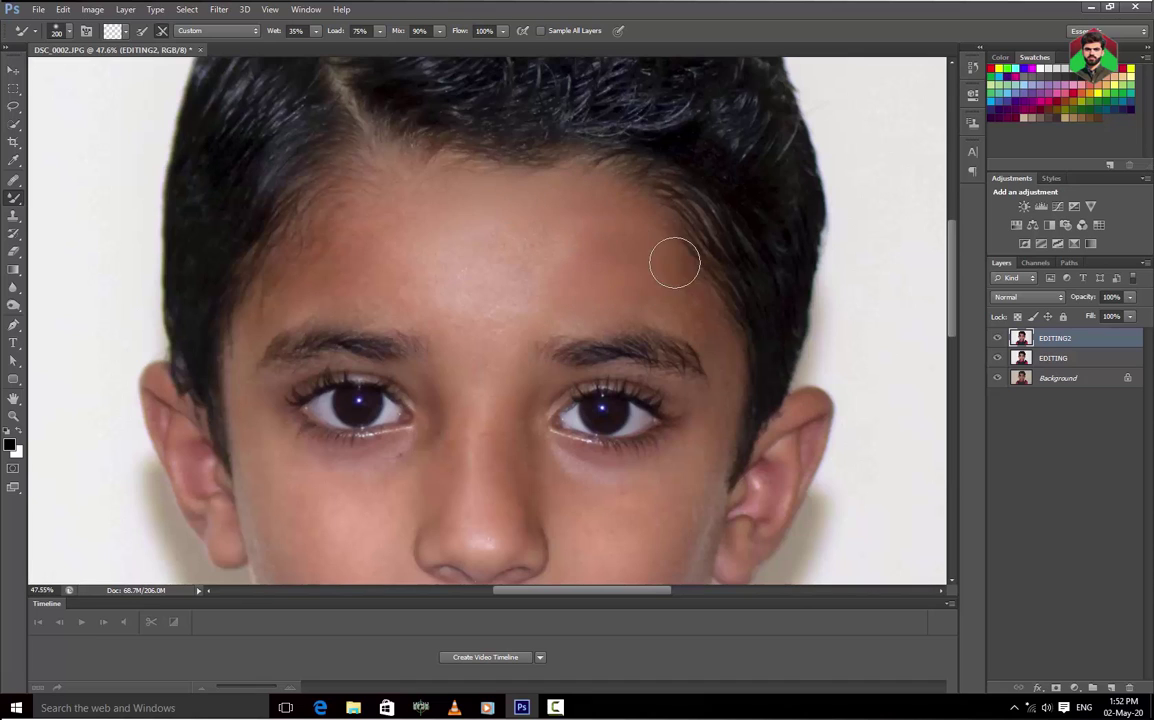
pyautogui.moveTo(689, 314)
pyautogui.mouseDown()
pyautogui.moveTo(675, 322)
pyautogui.moveTo(724, 330)
pyautogui.moveTo(717, 338)
pyautogui.mouseUp()
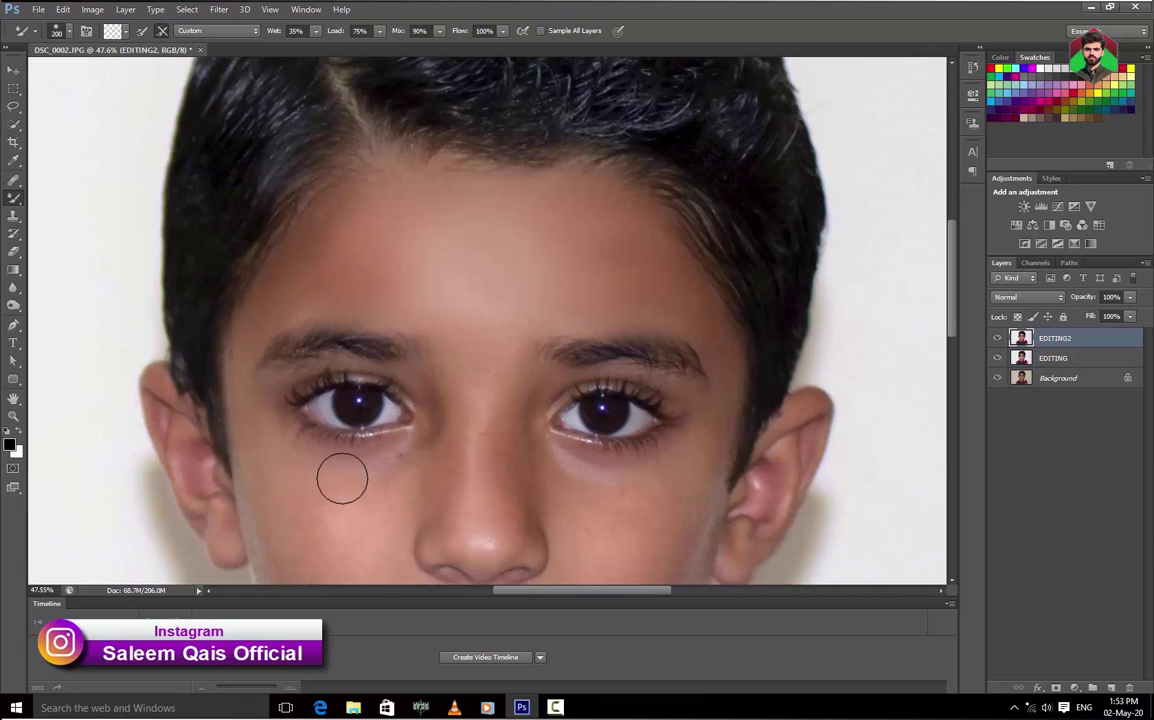
# - Fade EDITING2 to 60% opacity, then delete that layer
pyautogui.scroll(-5, 400, 462)
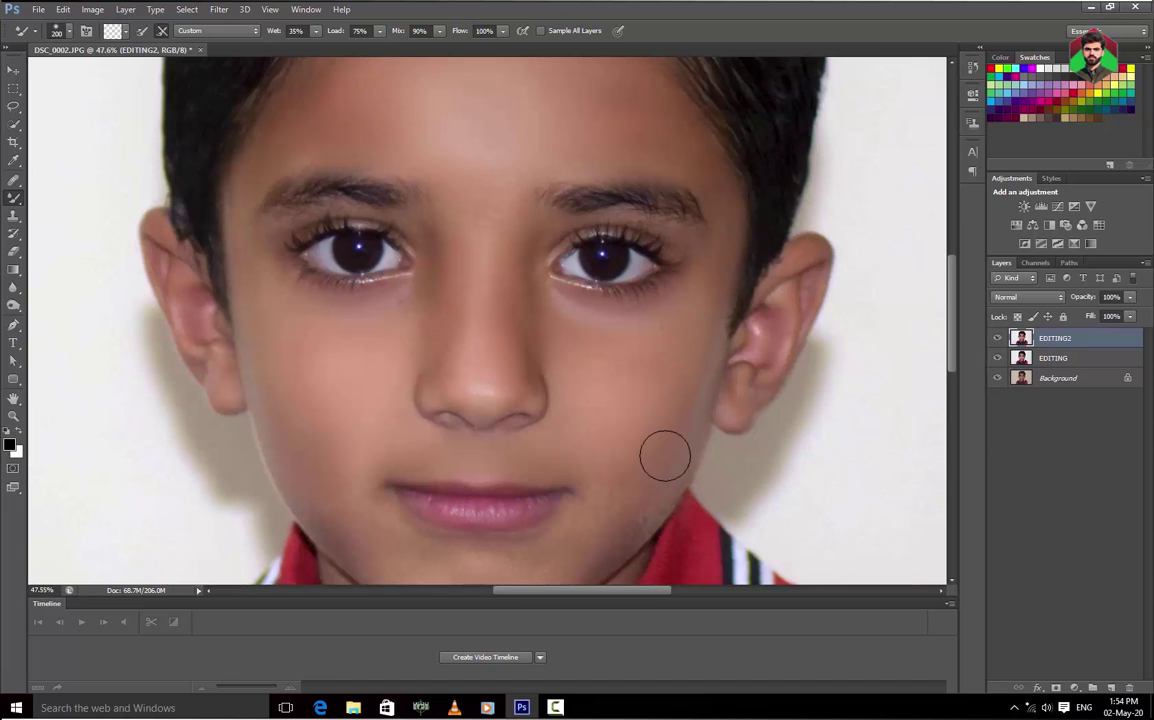
pyautogui.scroll(-2, 643, 439)
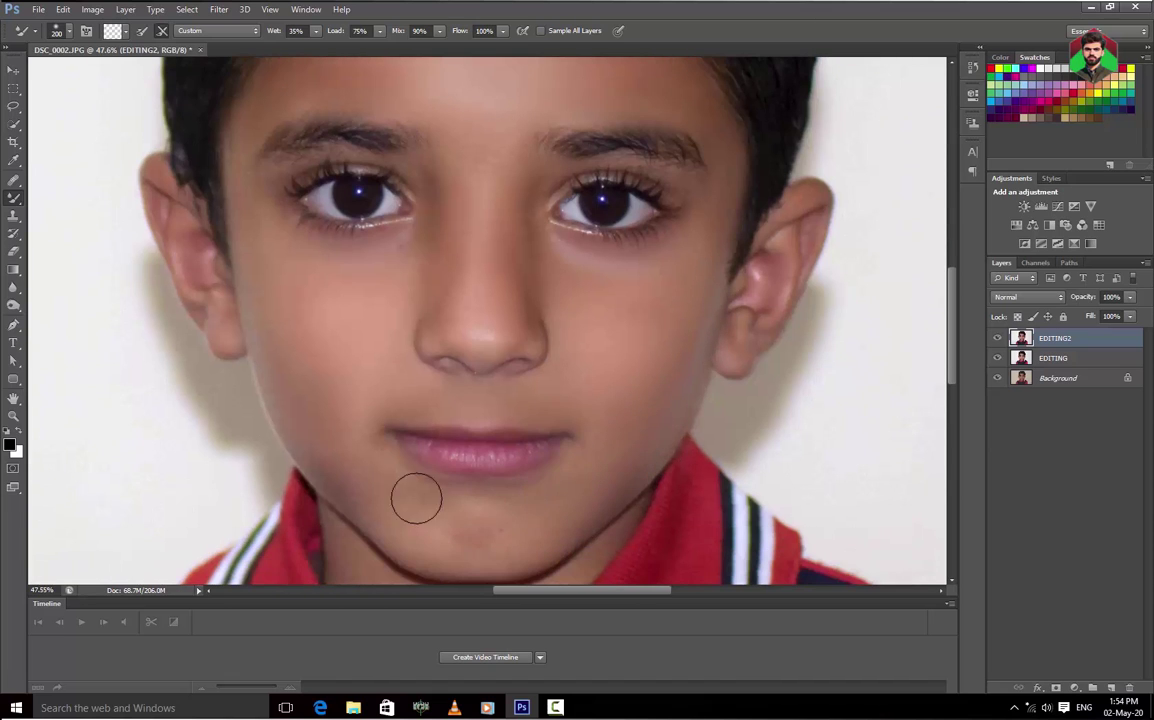
pyautogui.scroll(-3, 600, 470)
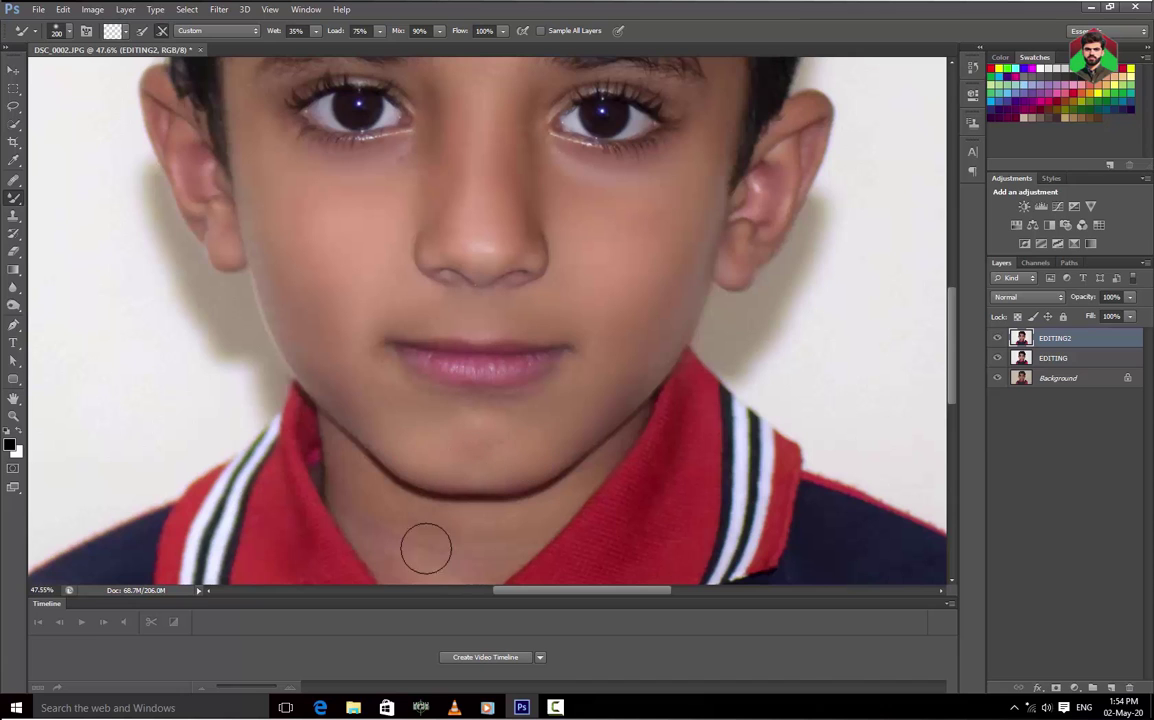
pyautogui.scroll(-2, 455, 548)
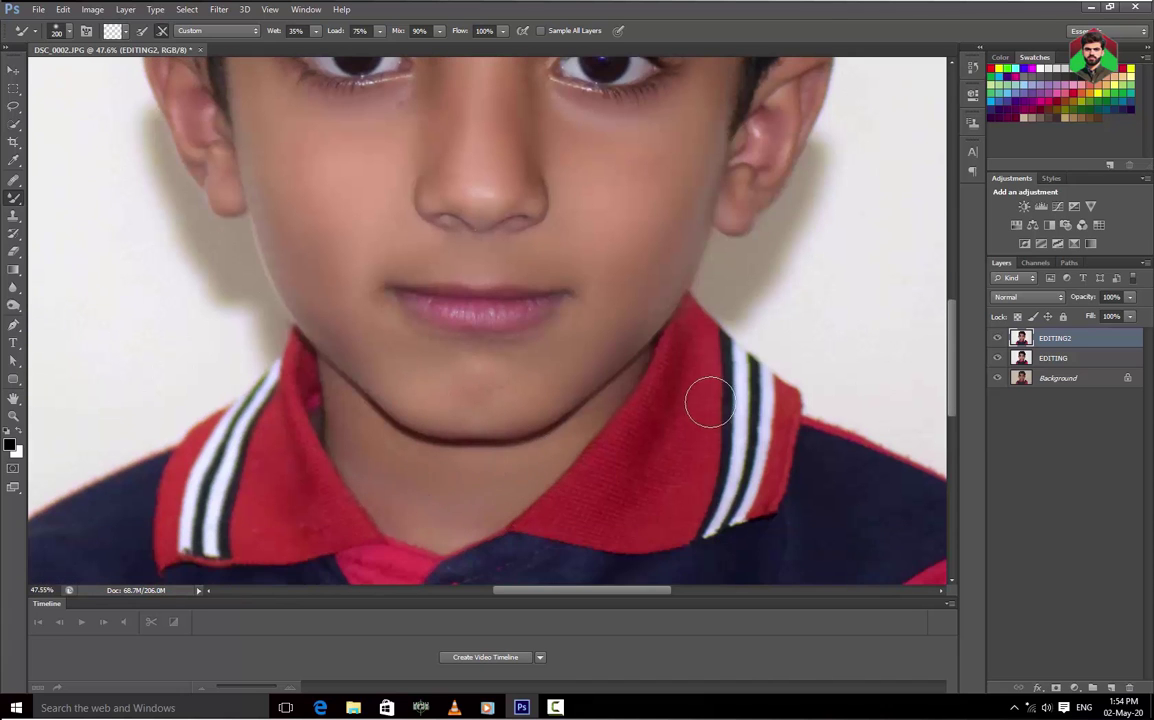
pyautogui.scroll(-3, 700, 400)
pyautogui.scroll(-2, 580, 392)
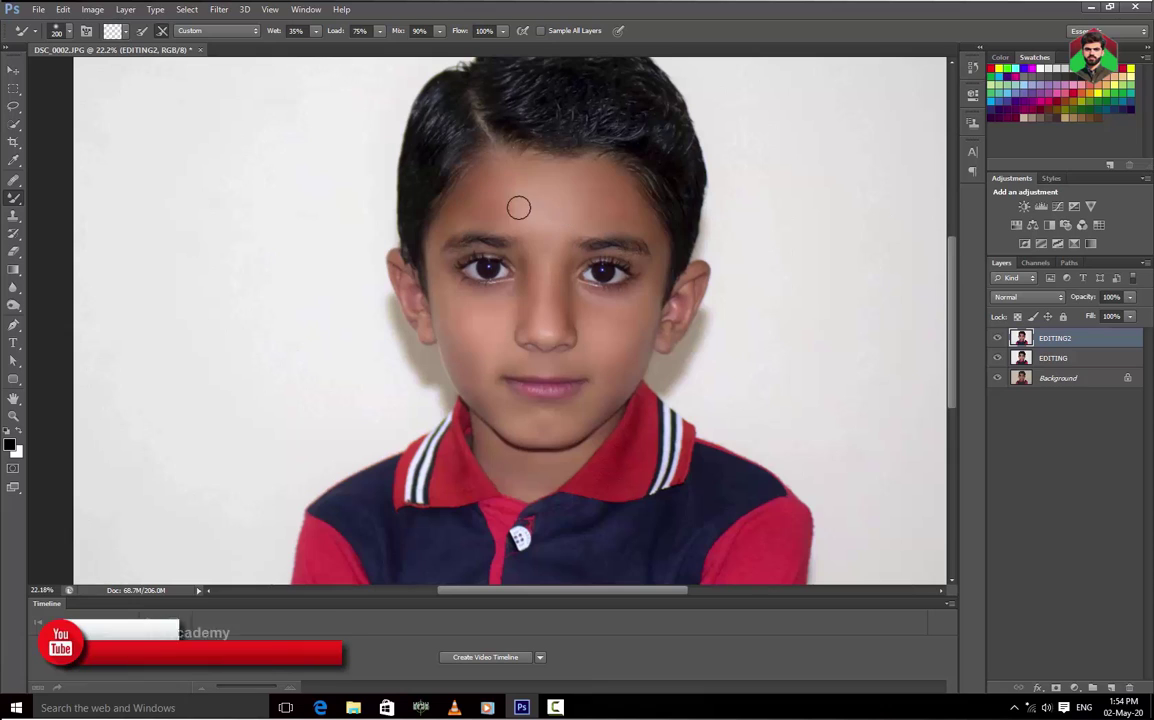
pyautogui.moveTo(1130, 297)
pyautogui.mouseDown()
pyautogui.moveTo(1100, 318)
pyautogui.moveTo(1118, 338)
pyautogui.mouseUp()
pyautogui.scroll(5, 503, 273)
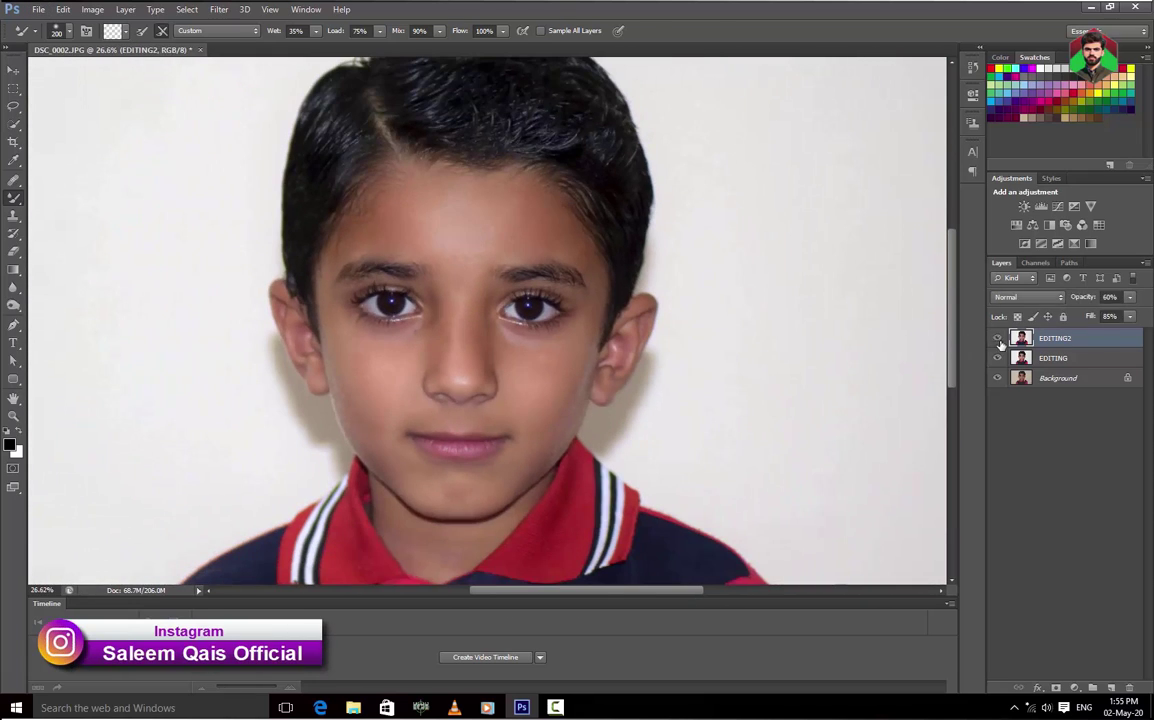
pyautogui.scroll(-2, 661, 320)
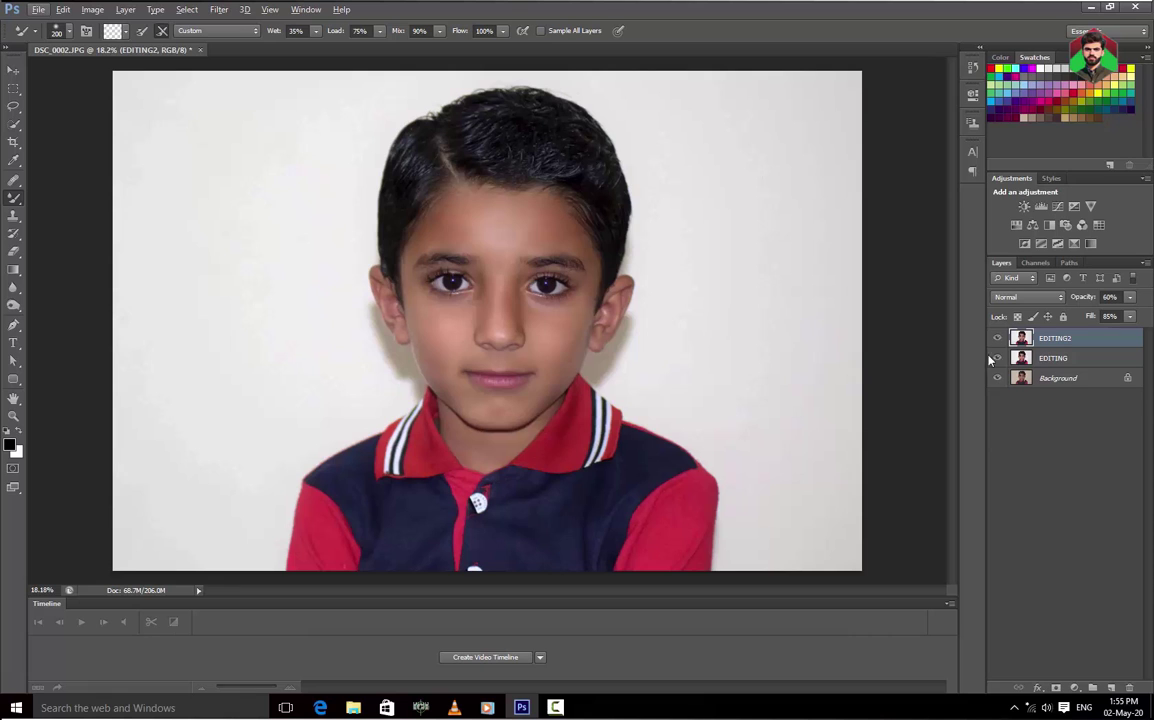
pyautogui.press('Delete')
# - Apply the Imagenomic Portraiture skin-smoothing filter to the EDITING layer
pyautogui.click(218, 9)
pyautogui.click(420, 452)
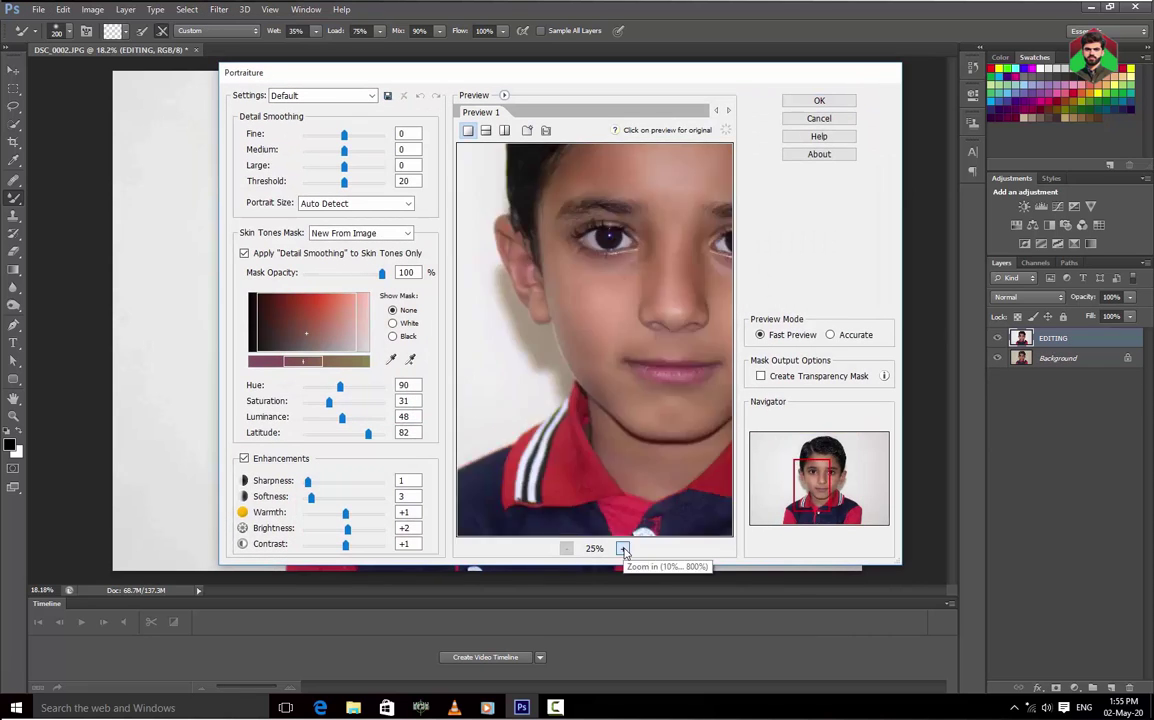
pyautogui.click(622, 549)
pyautogui.press('Return')
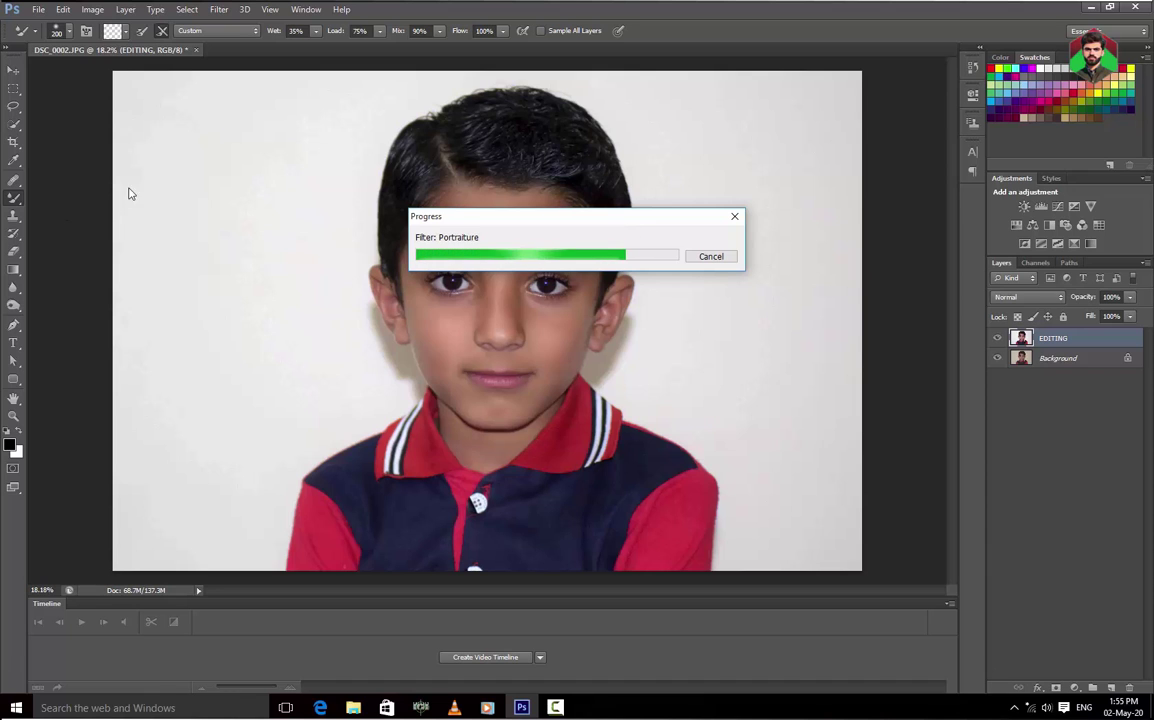
# - In Liquify, push the hair outward at the left temple and upward on top
pyautogui.click(218, 9)
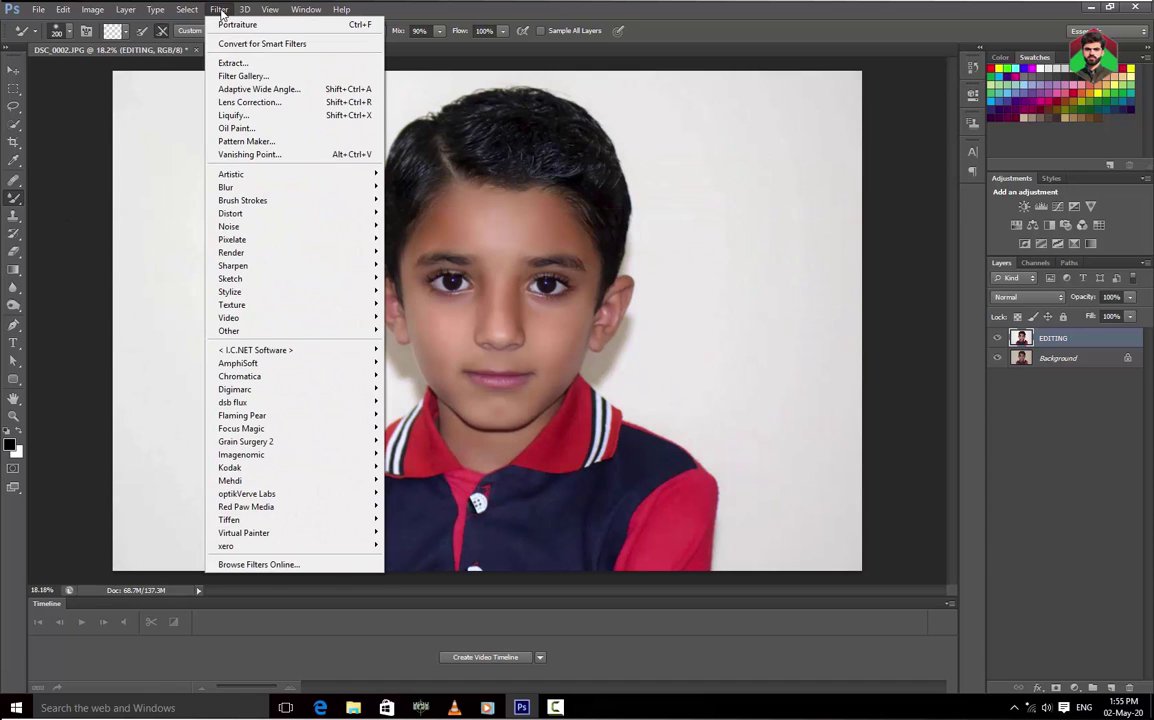
pyautogui.press('Escape')
pyautogui.click(218, 9)
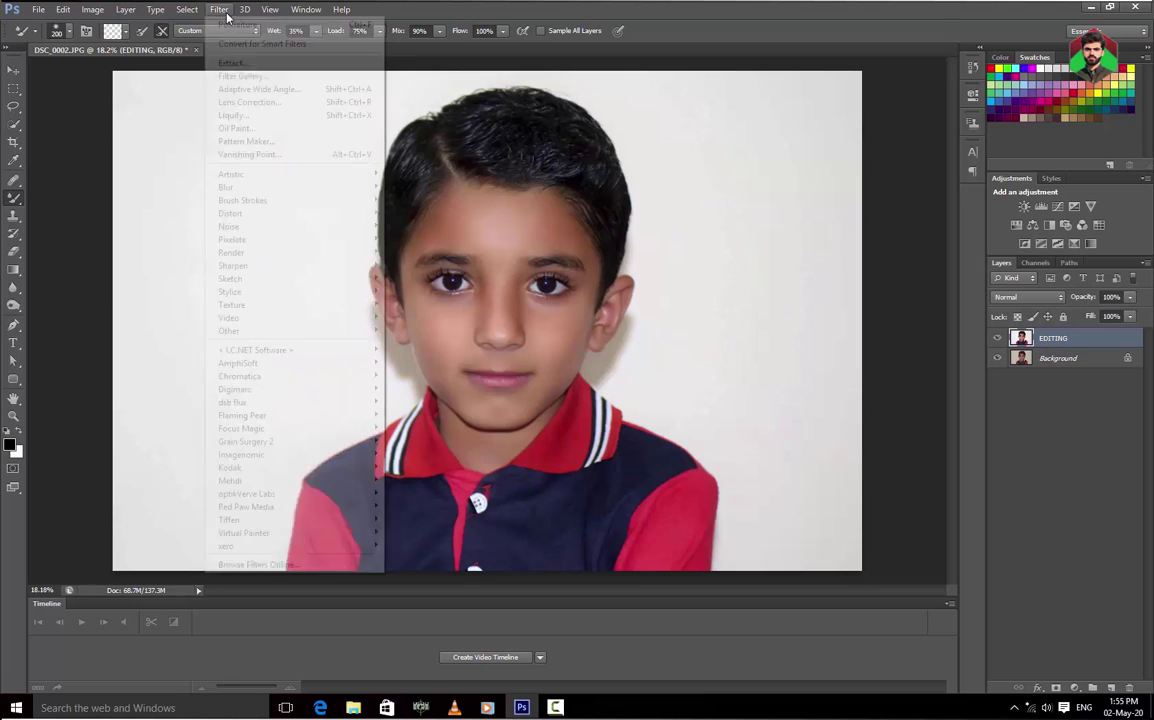
pyautogui.click(283, 118)
pyautogui.moveTo(433, 144)
pyautogui.mouseDown()
pyautogui.moveTo(420, 225)
pyautogui.moveTo(380, 193)
pyautogui.moveTo(386, 167)
pyautogui.moveTo(407, 139)
pyautogui.moveTo(368, 237)
pyautogui.moveTo(368, 330)
pyautogui.mouseUp()
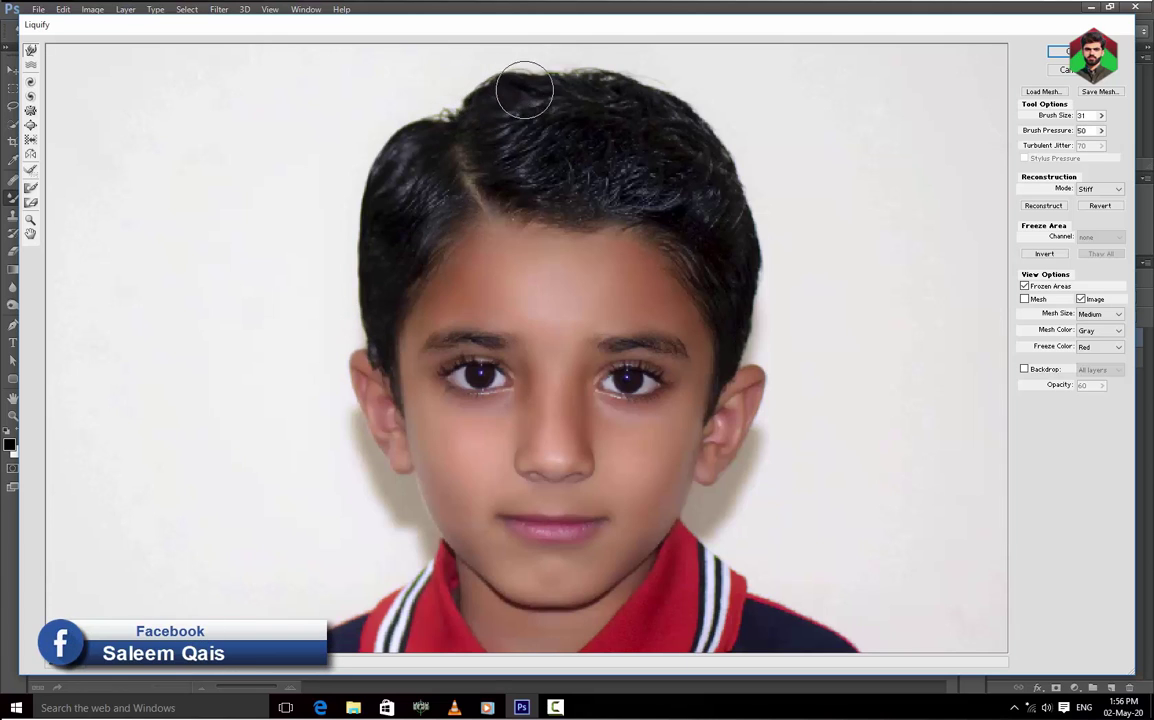
pyautogui.moveTo(524, 90)
pyautogui.mouseDown()
pyautogui.moveTo(644, 52)
pyautogui.moveTo(565, 74)
pyautogui.moveTo(662, 98)
pyautogui.mouseUp()
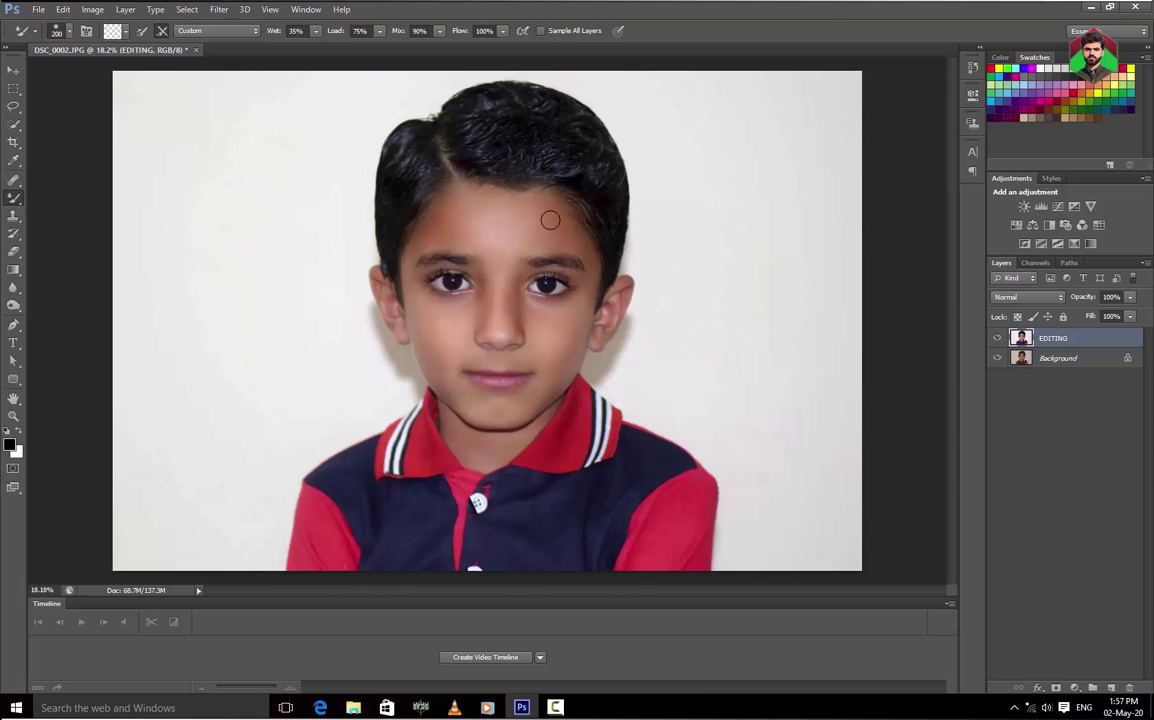
# - Reshape the hair further in a second Liquify pass, apply it, and review History
pyautogui.click(219, 9)
pyautogui.click(232, 118)
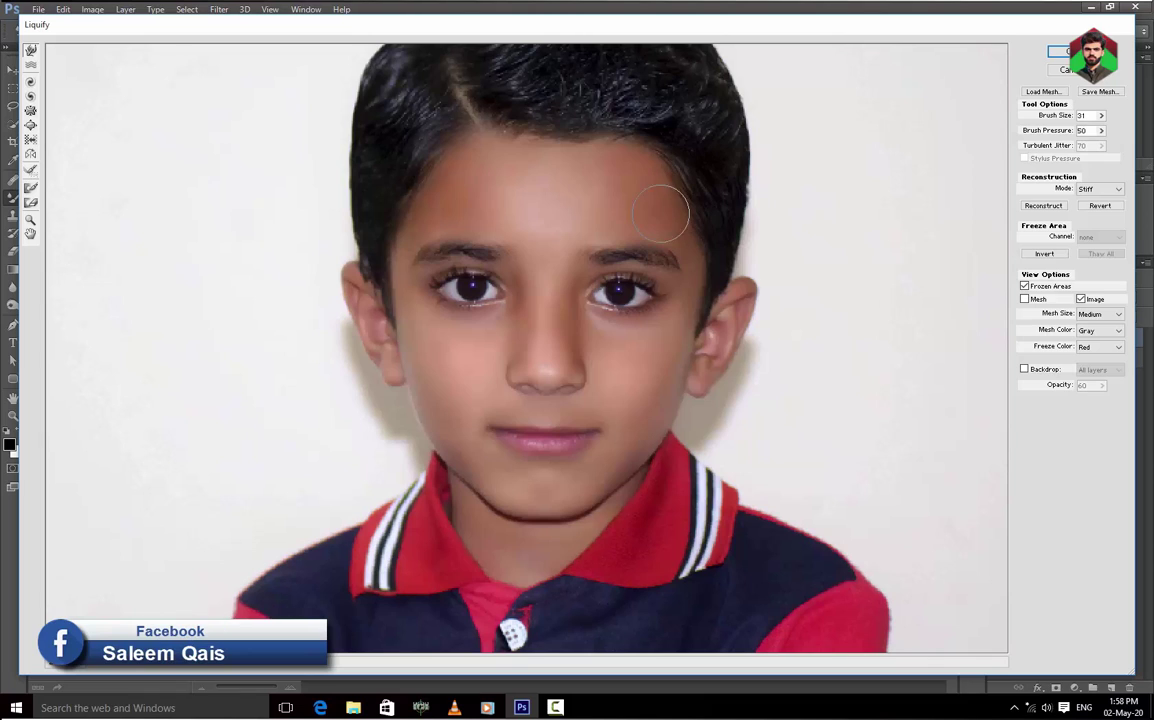
pyautogui.click(1064, 52)
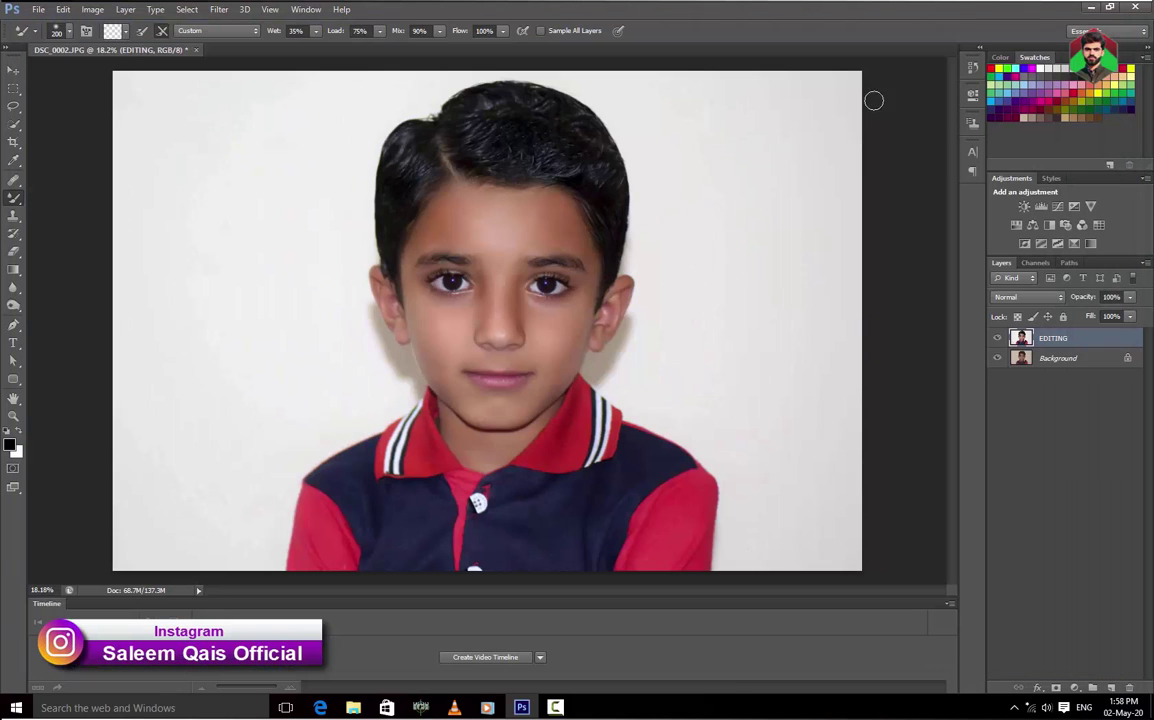
pyautogui.click(973, 67)
pyautogui.click(935, 64)
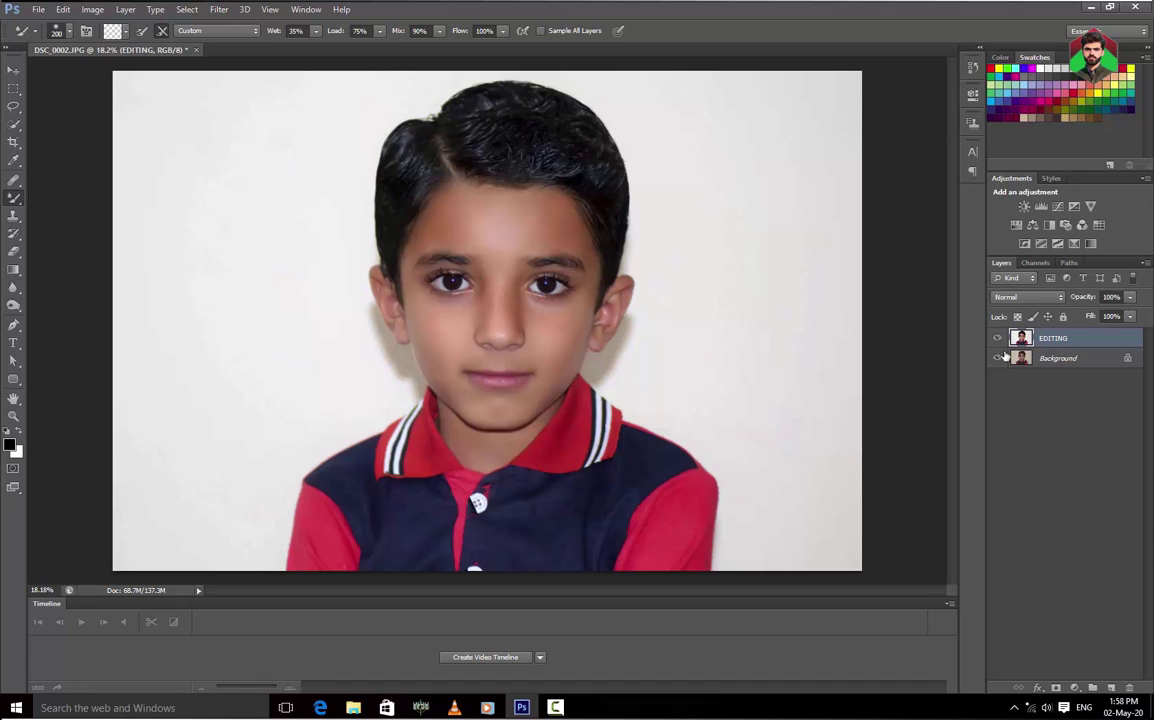
# - Duplicate the EDITING layer as EDITING3
pyautogui.rightClick(1043, 340)
pyautogui.click(900, 216)
pyautogui.write('EDITING')
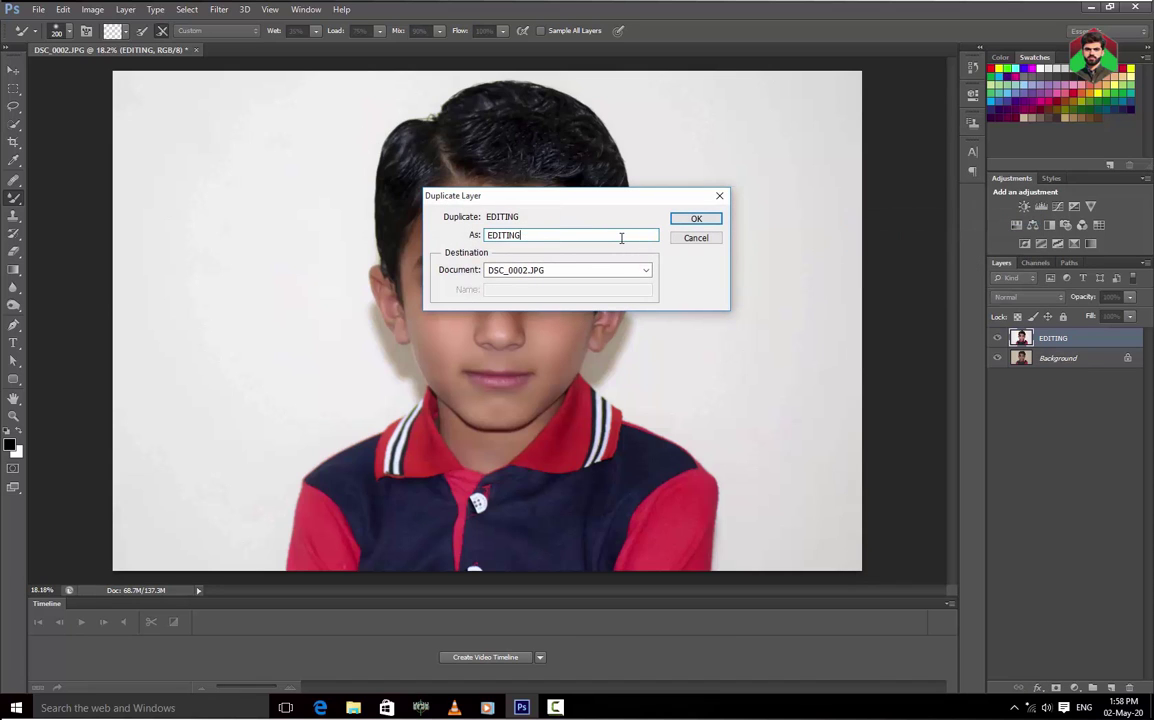
pyautogui.write('3')
pyautogui.press('Return')
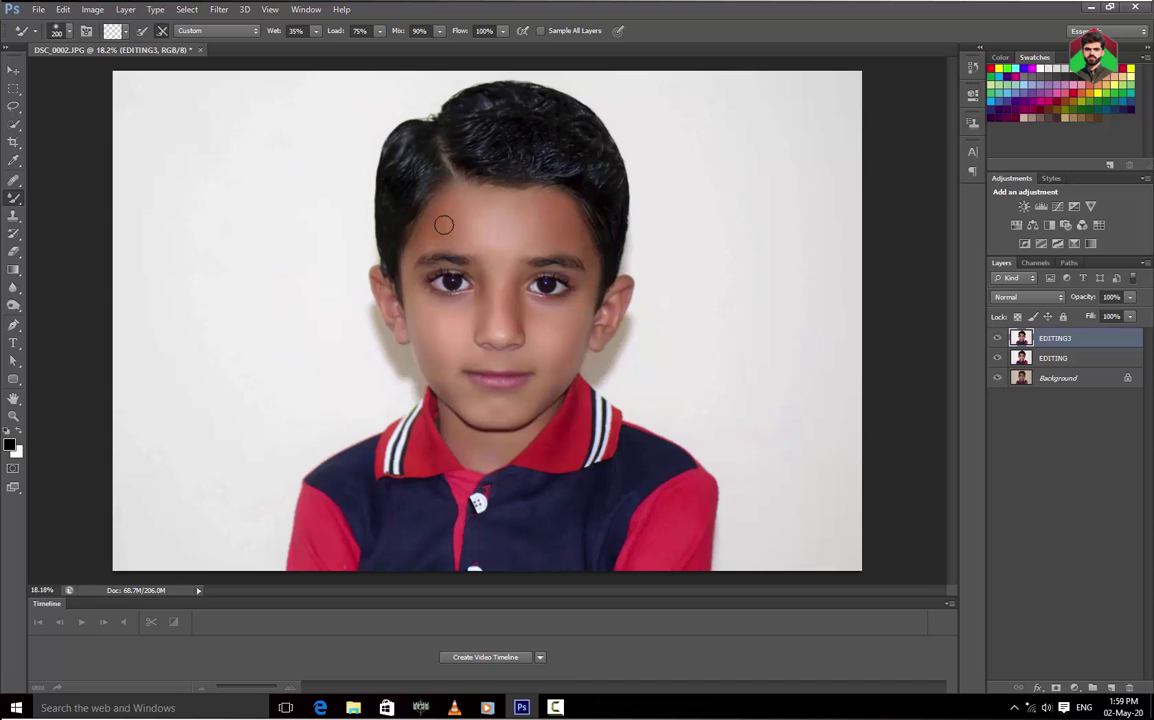
# - Add a Gradient fill layer at angle 0 with Reverse enabled
pyautogui.click(14, 270)
pyautogui.click(1055, 689)
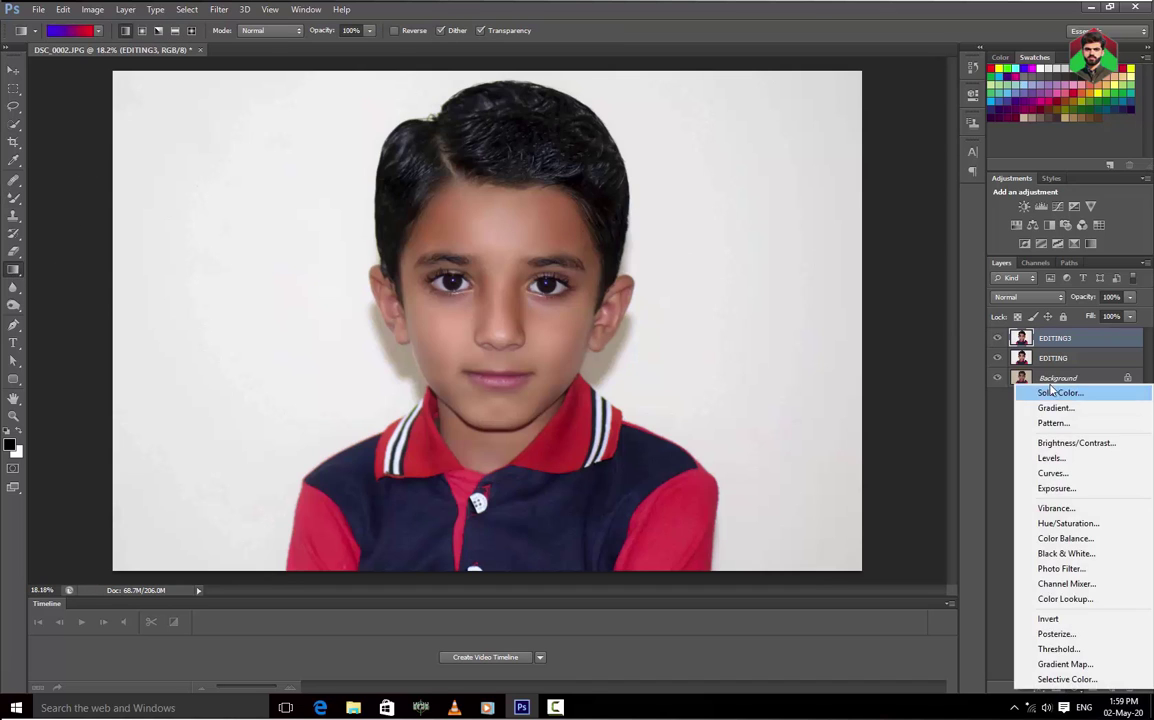
pyautogui.click(1040, 410)
pyautogui.write('0')
pyautogui.click(782, 280)
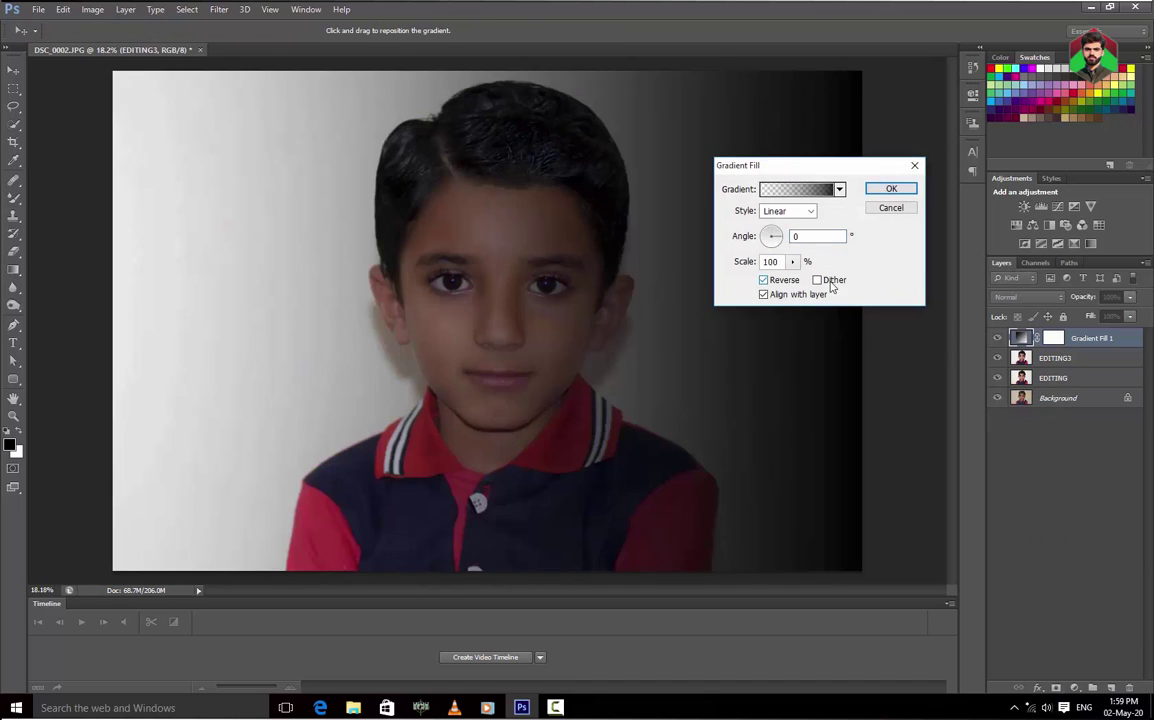
# - Edit the gradient stops to dark blue and red, and apply the fill
pyautogui.click(800, 189)
pyautogui.click(825, 302)
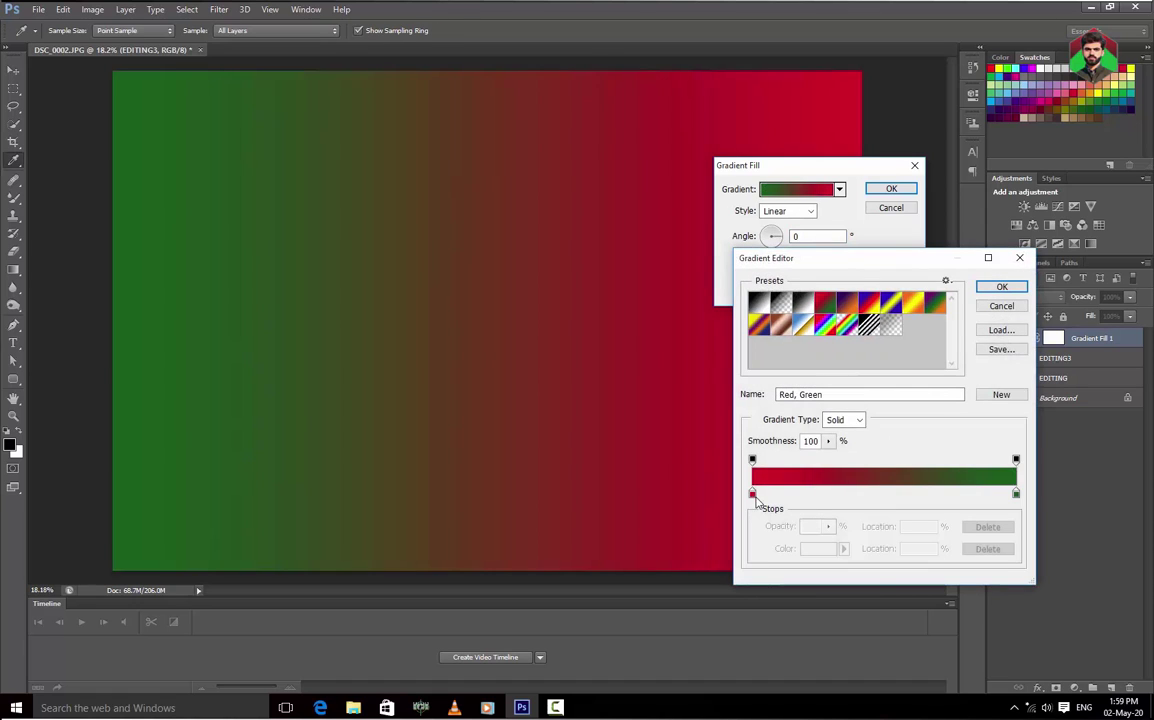
pyautogui.doubleClick(1016, 495)
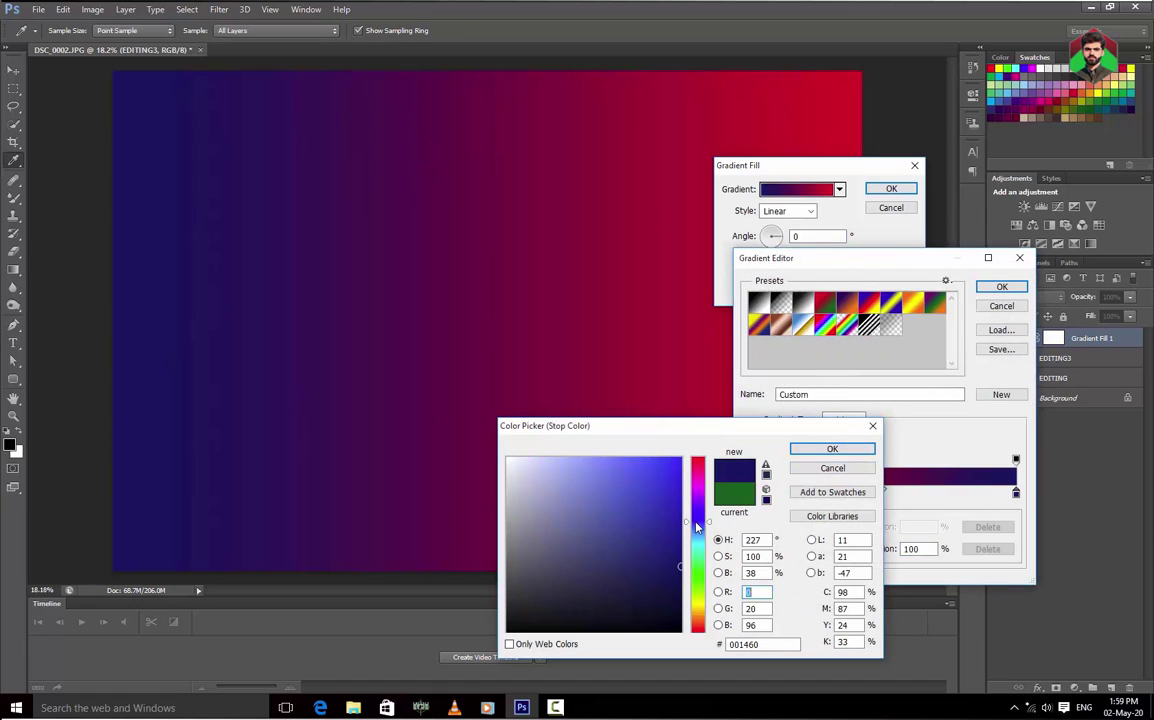
pyautogui.click(832, 448)
pyautogui.click(884, 490)
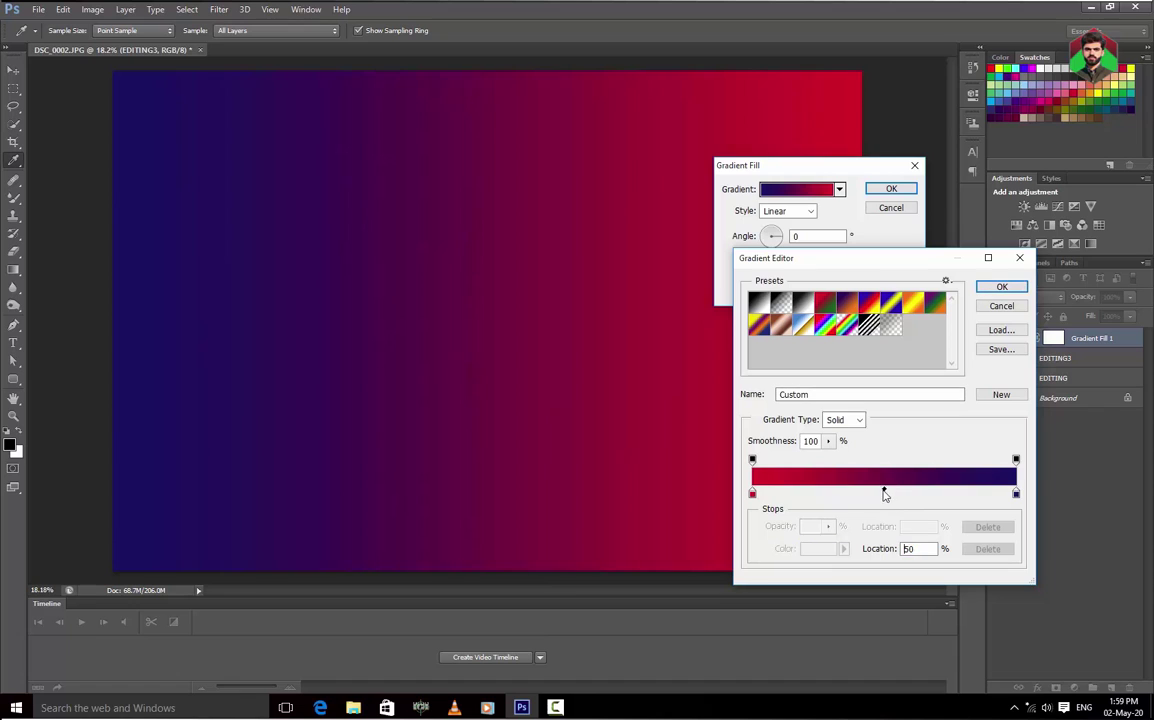
pyautogui.click(866, 493)
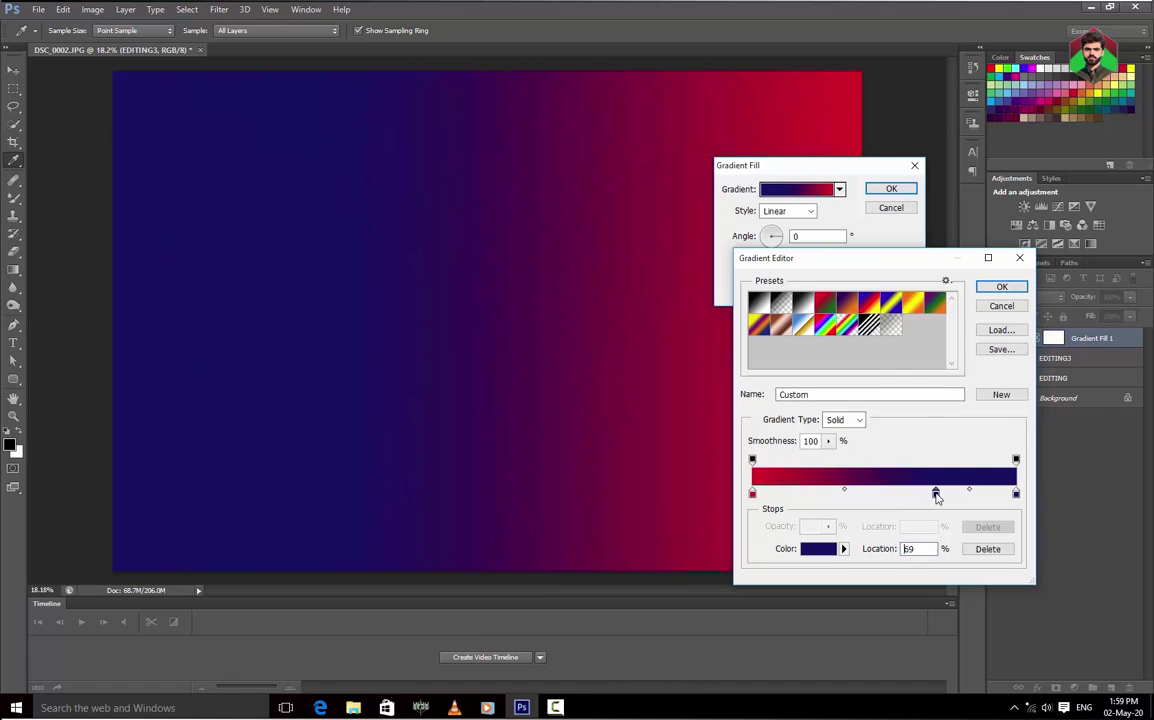
pyautogui.click(1000, 288)
pyautogui.click(890, 189)
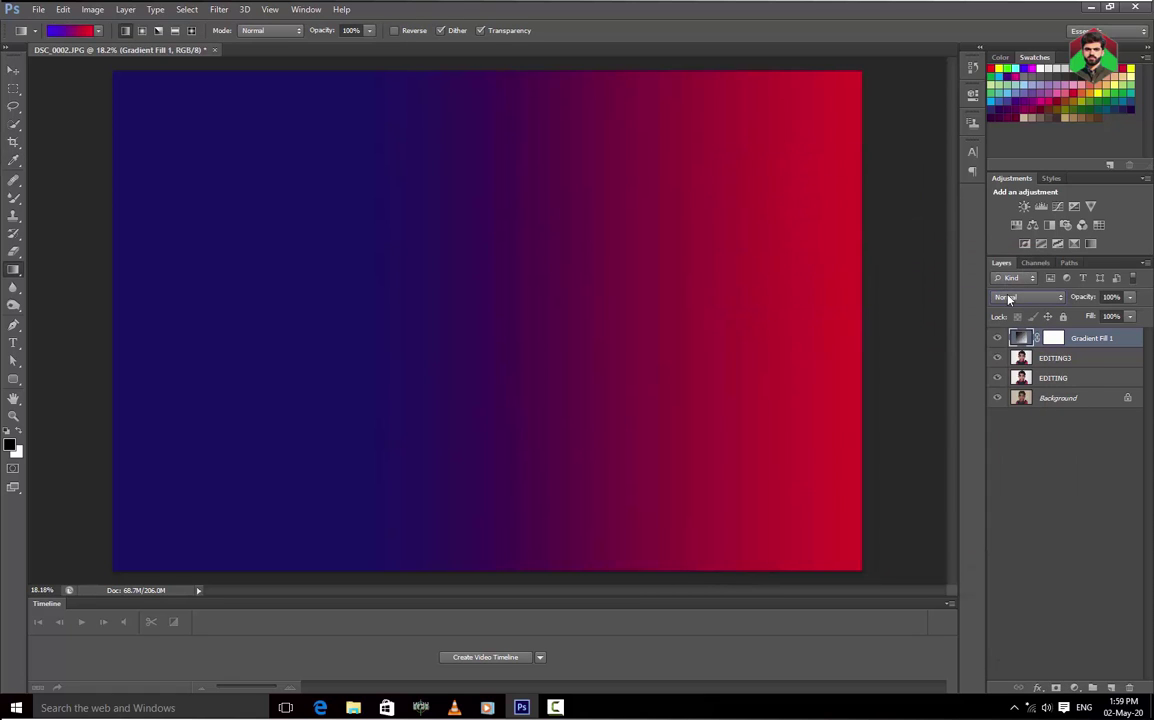
# - Set the Gradient Fill 1 blend mode to Exclusion
pyautogui.scroll(-3, 1006, 300)
pyautogui.scroll(-1, 1006, 300)
pyautogui.scroll(-2, 1006, 300)
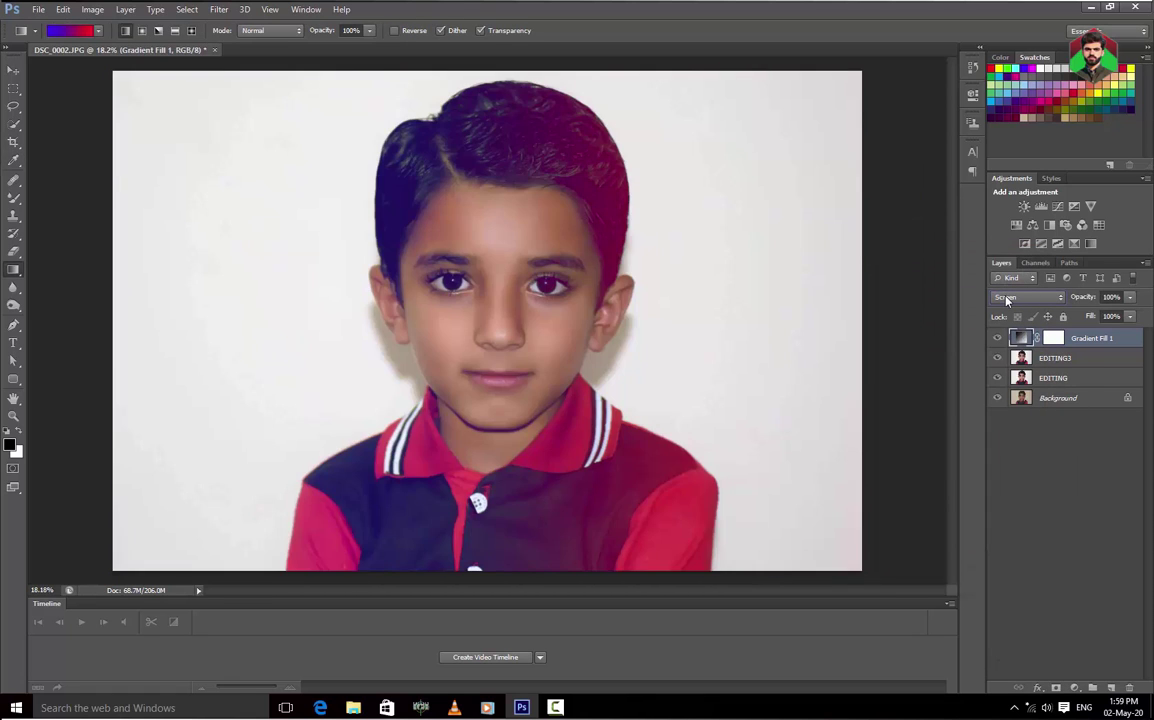
pyautogui.scroll(-2, 1006, 300)
pyautogui.scroll(-3, 1006, 300)
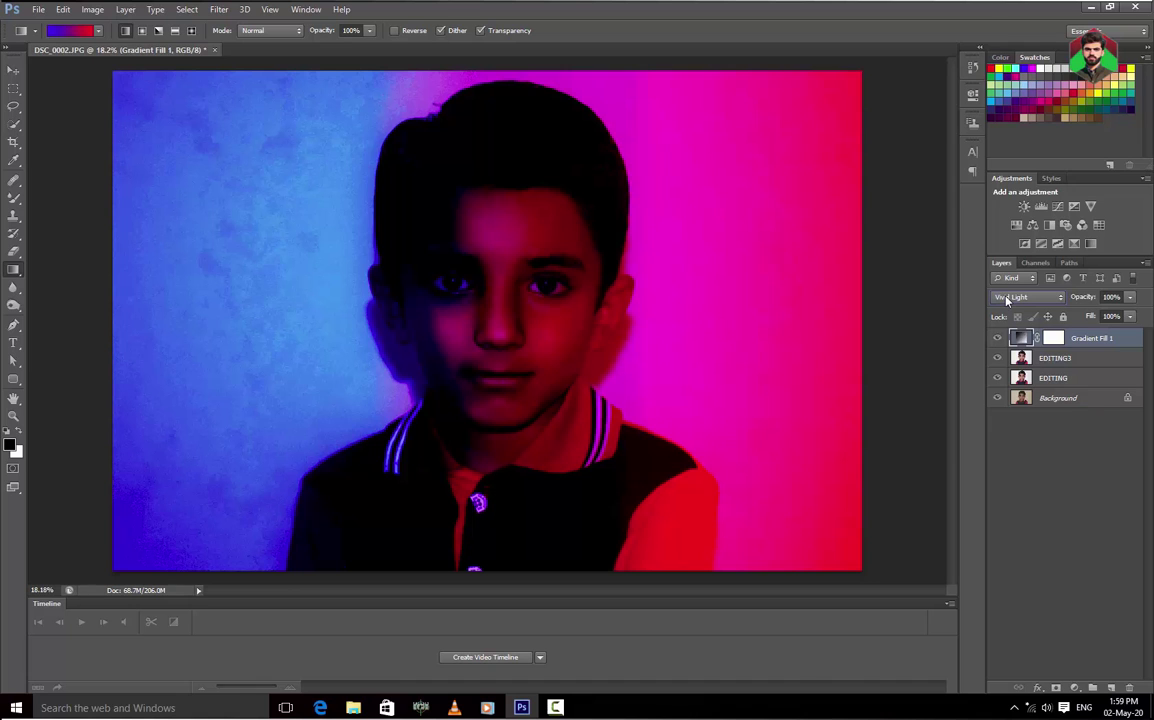
pyautogui.scroll(-1, 1008, 299)
pyautogui.scroll(-1, 1008, 299)
pyautogui.scroll(-1, 1008, 299)
pyautogui.scroll(-1, 1008, 299)
pyautogui.scroll(-1, 1008, 299)
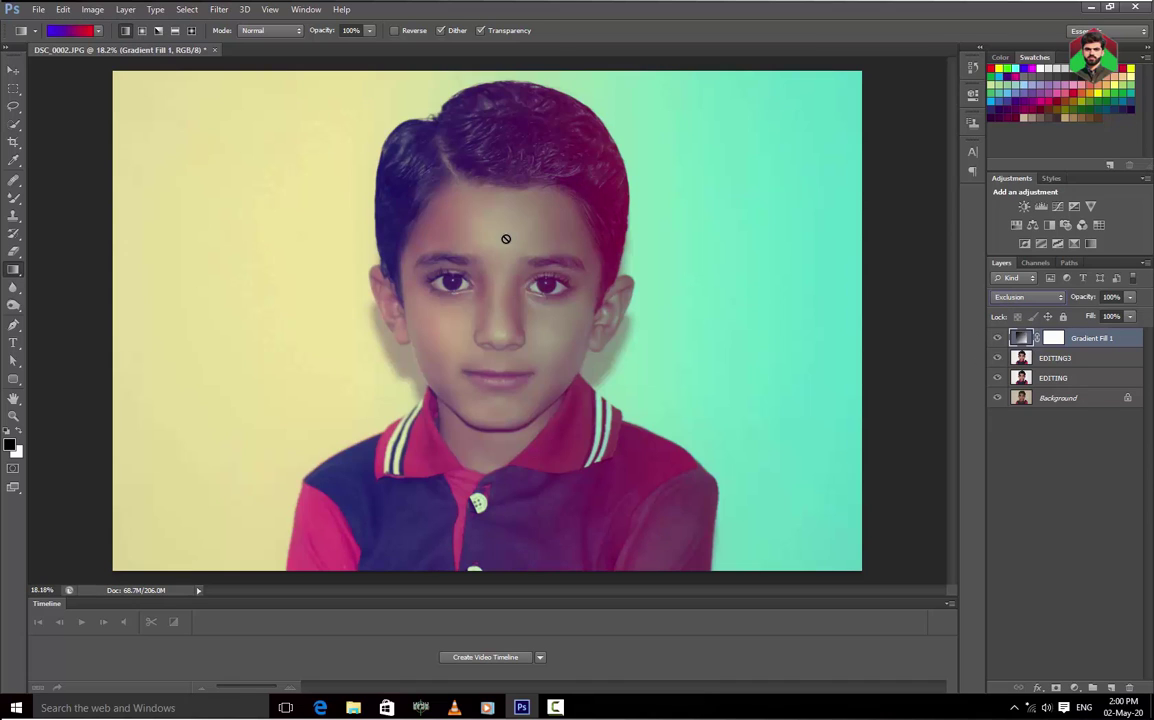
# - Rasterize the fill and erase the tint from the face, shirt and hair
pyautogui.press('e')
pyautogui.click(438, 238)
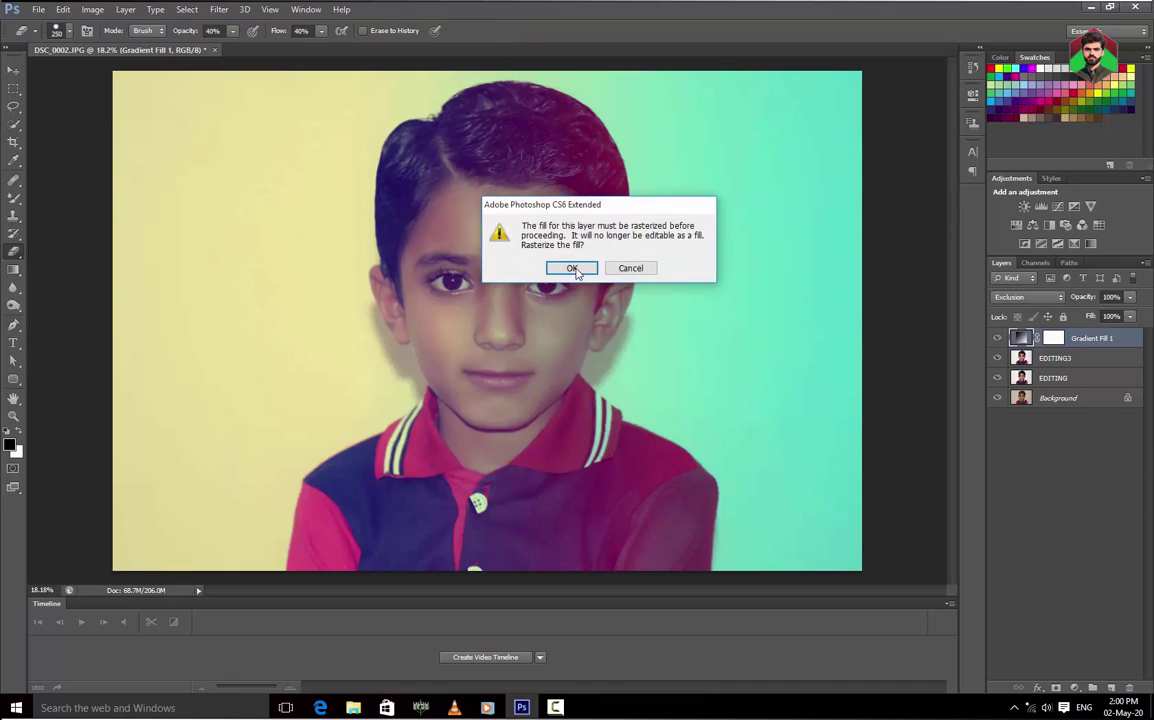
pyautogui.press('Return')
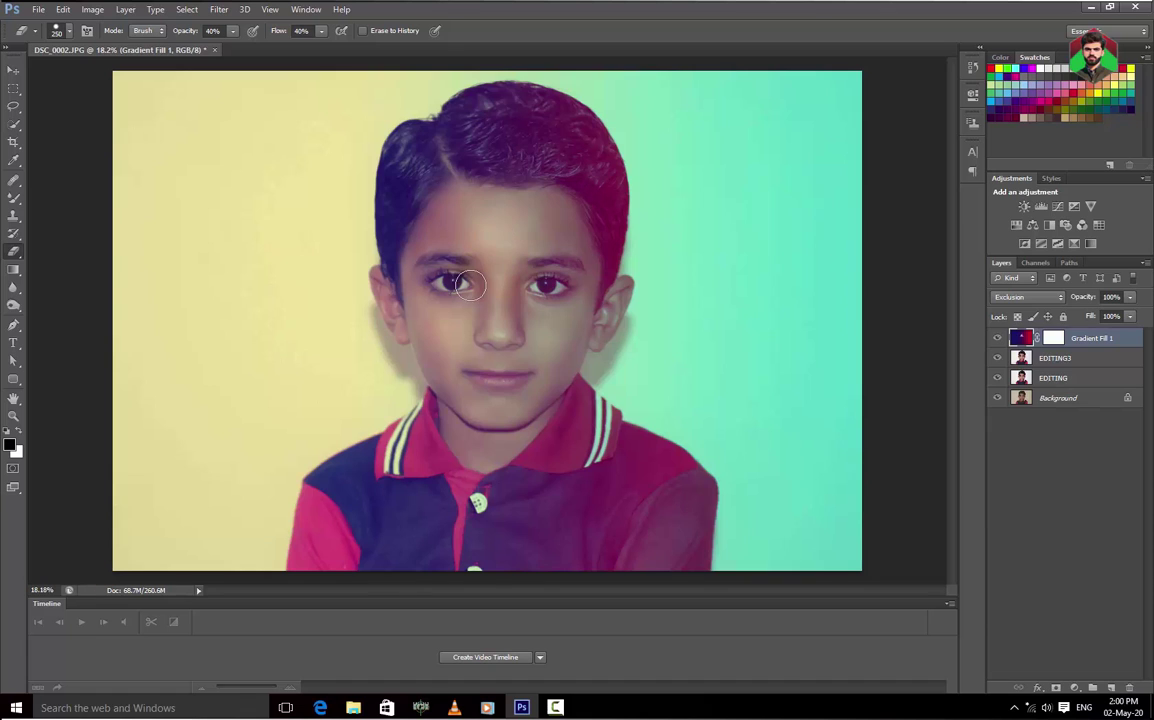
pyautogui.moveTo(475, 276)
pyautogui.mouseDown()
pyautogui.moveTo(489, 304)
pyautogui.moveTo(496, 189)
pyautogui.moveTo(455, 250)
pyautogui.mouseUp()
pyautogui.press(']')
pyautogui.press(']')
pyautogui.press(']')
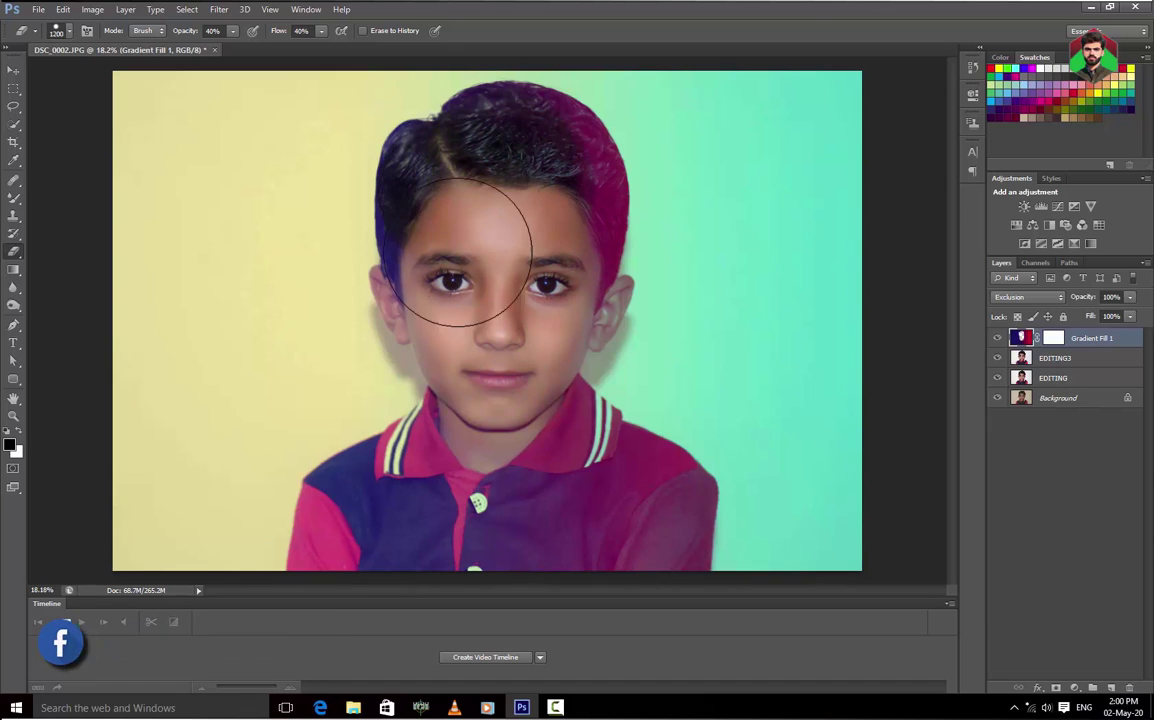
pyautogui.moveTo(489, 502)
pyautogui.mouseDown()
pyautogui.moveTo(548, 548)
pyautogui.moveTo(464, 404)
pyautogui.mouseUp()
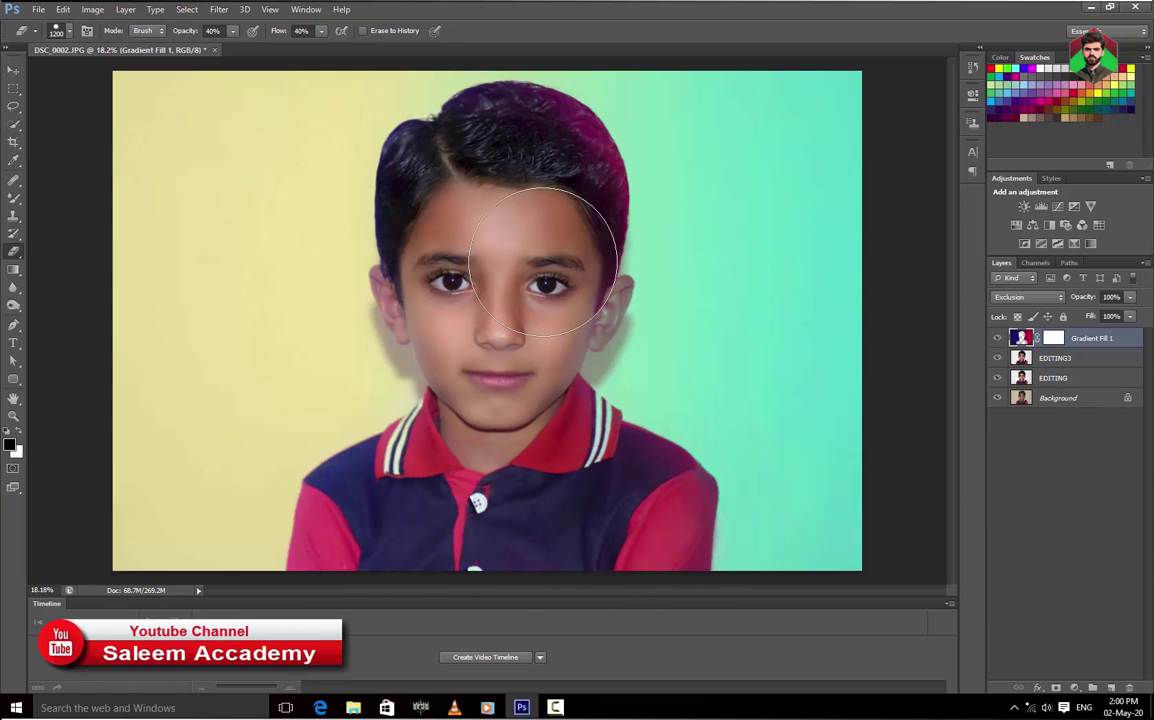
pyautogui.moveTo(556, 212)
pyautogui.mouseDown()
pyautogui.moveTo(457, 225)
pyautogui.moveTo(535, 210)
pyautogui.mouseUp()
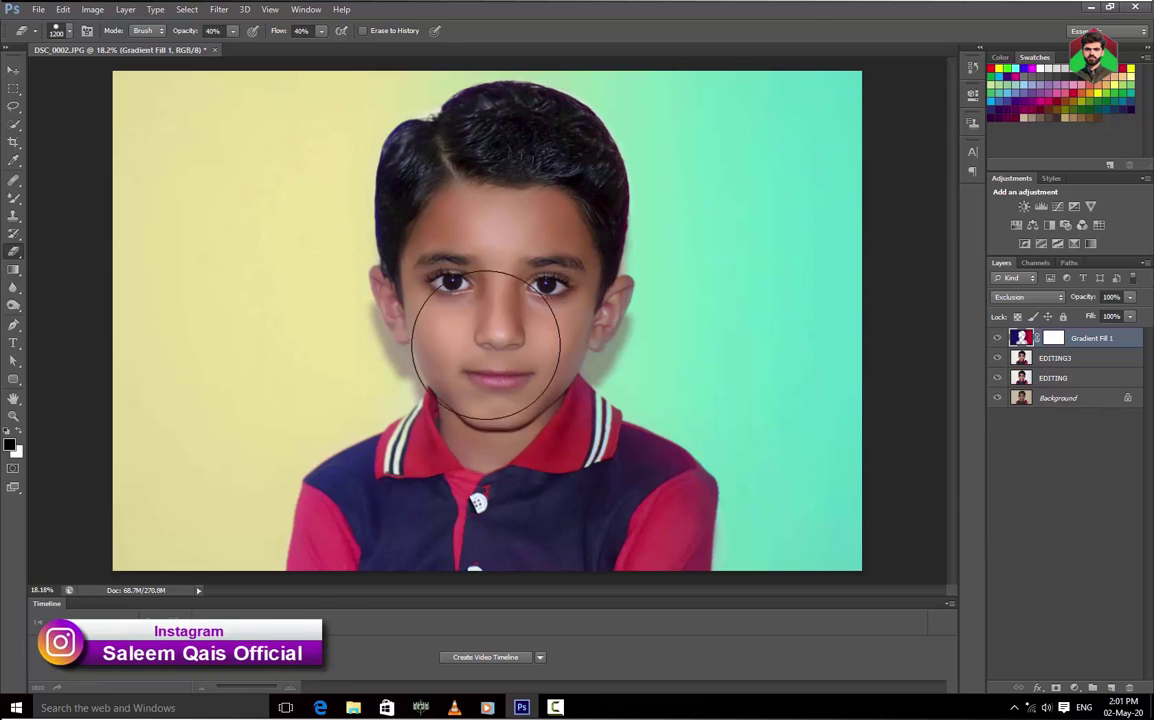
pyautogui.press('[')
pyautogui.press('[')
pyautogui.press('[')
pyautogui.press('[')
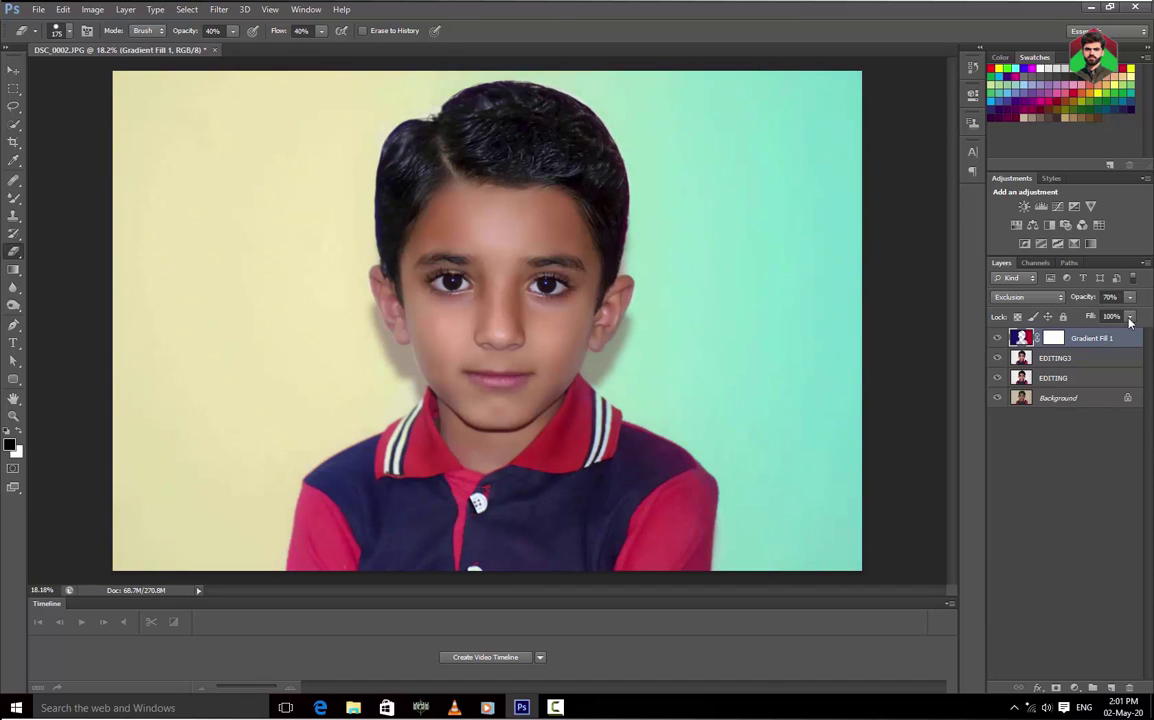
# - Lower the gradient's fill, merge it into EDITING3, and apply the Dfx Polarizer filter
pyautogui.moveTo(1130, 316); pyautogui.dragTo(1123, 336)
pyautogui.click(1088, 343)
pyautogui.hotkey('ctrl', 'e')
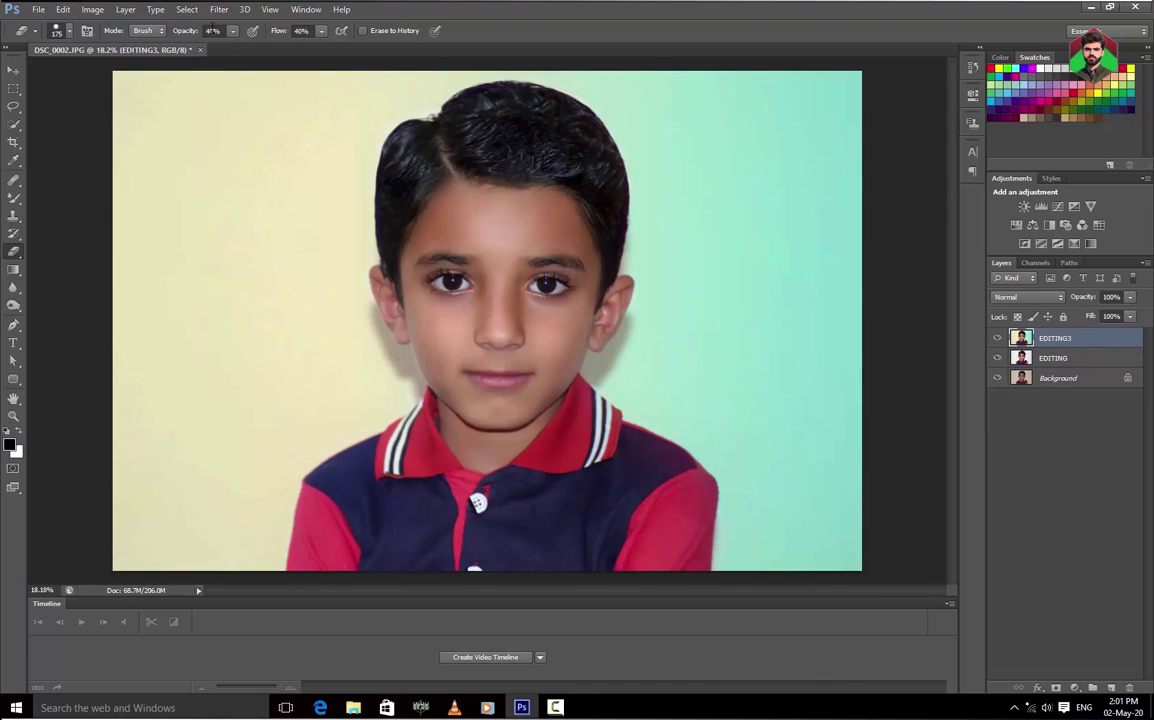
pyautogui.click(219, 9)
pyautogui.click(390, 468)
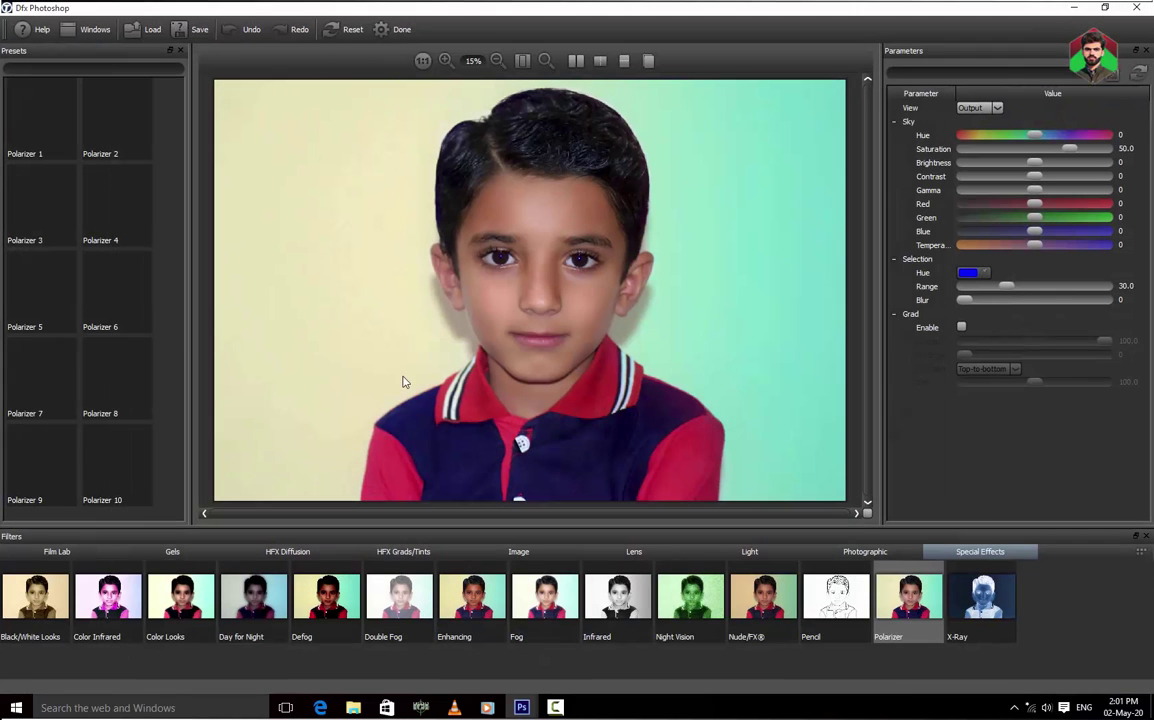
pyautogui.click(400, 29)
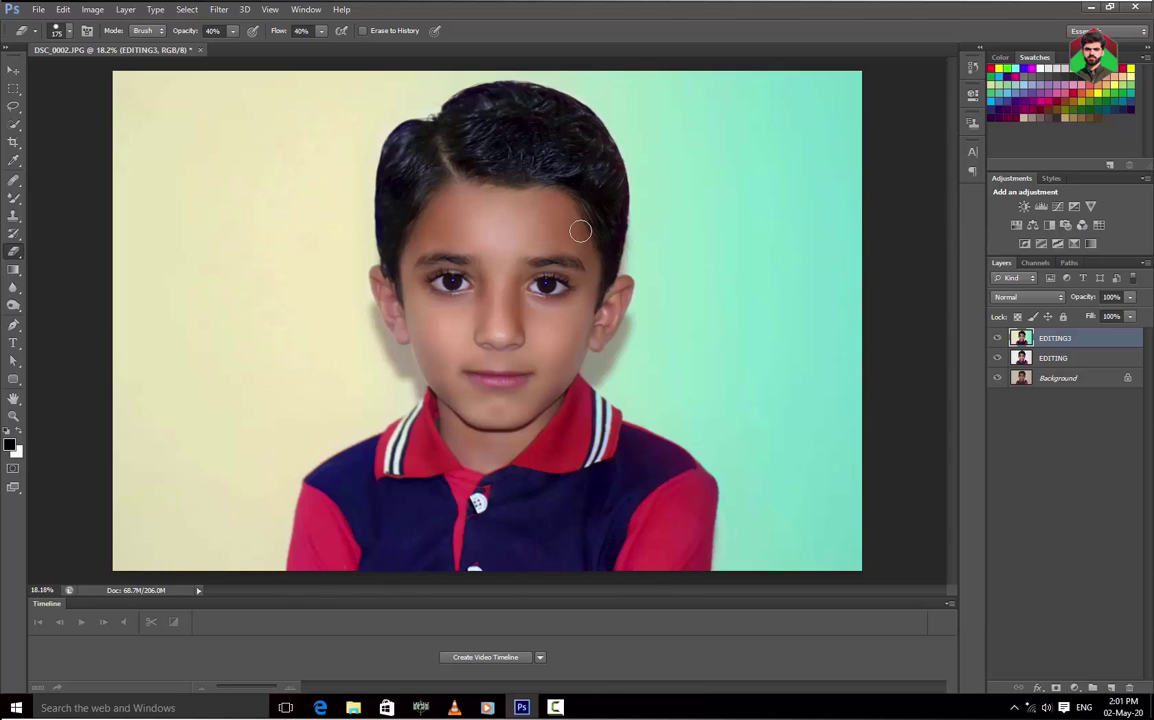
# - Lift the midtones slightly with Curves, then apply a Levels adjustment
pyautogui.click(92, 9)
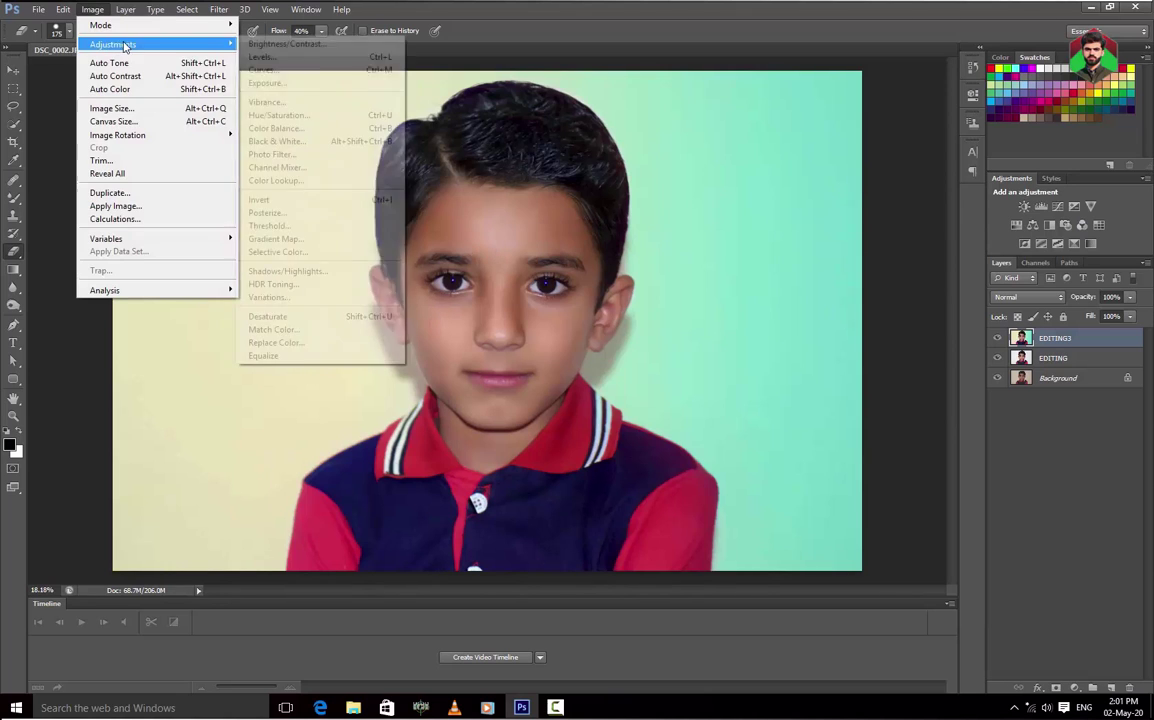
pyautogui.click(296, 68)
pyautogui.moveTo(855, 312); pyautogui.dragTo(851, 309)
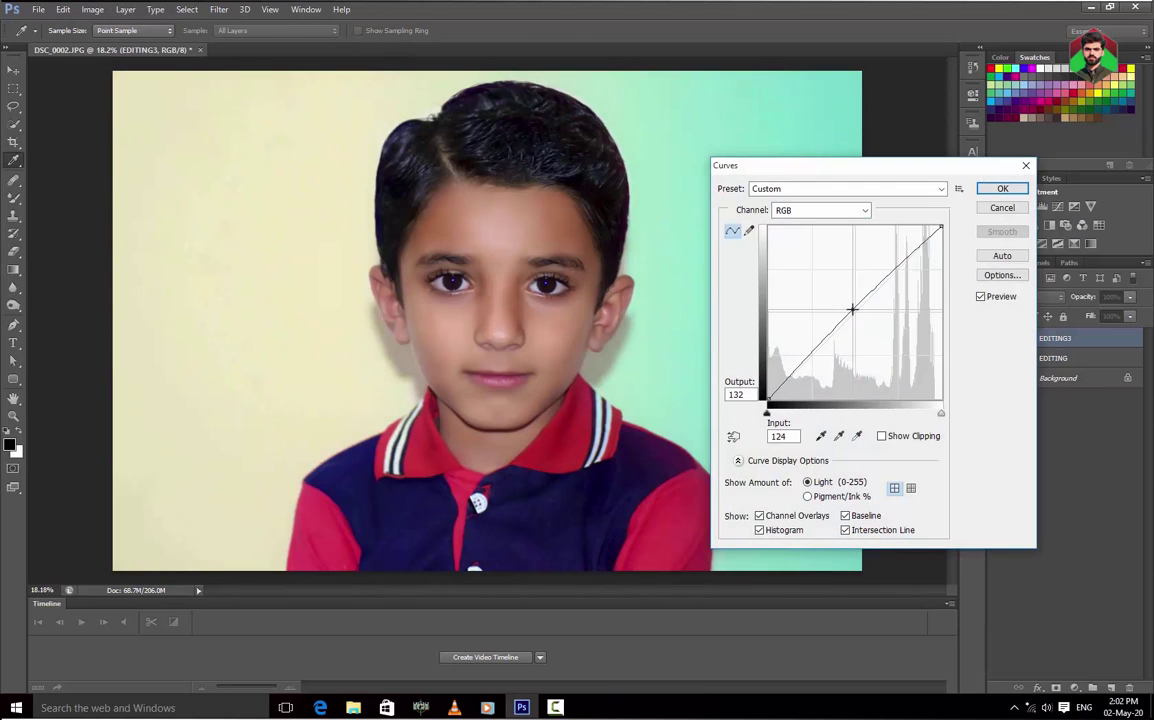
pyautogui.click(991, 195)
pyautogui.hotkey('ctrl', 'l')
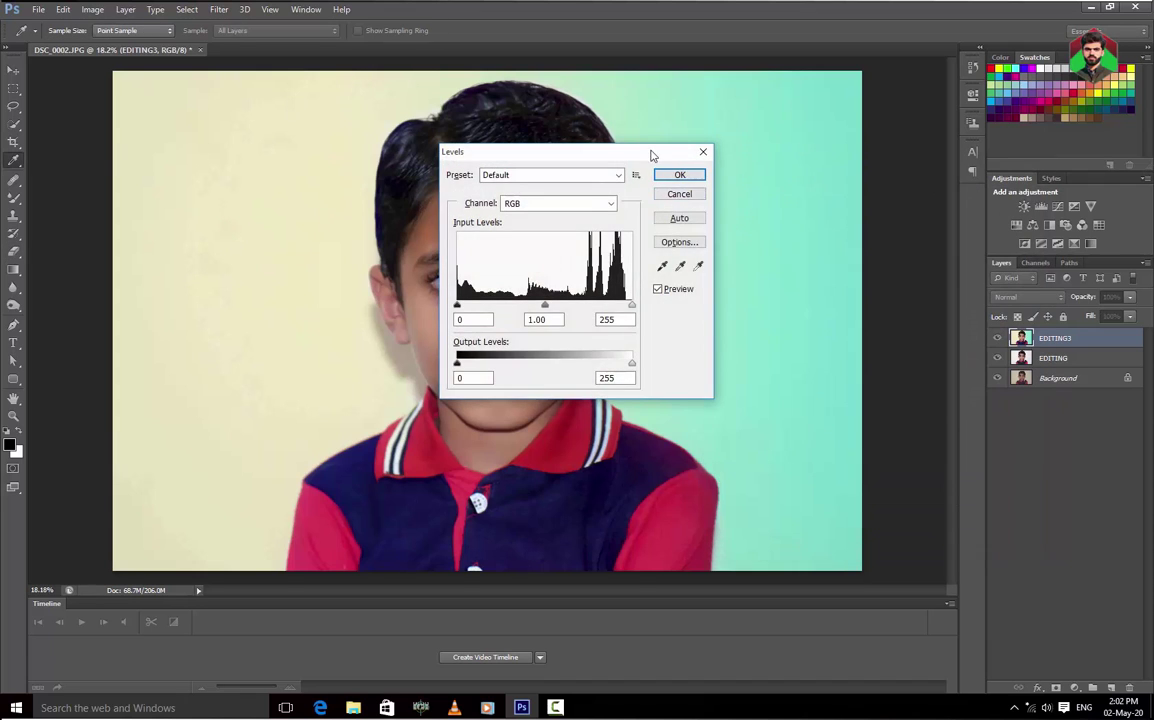
pyautogui.moveTo(651, 155); pyautogui.dragTo(898, 173)
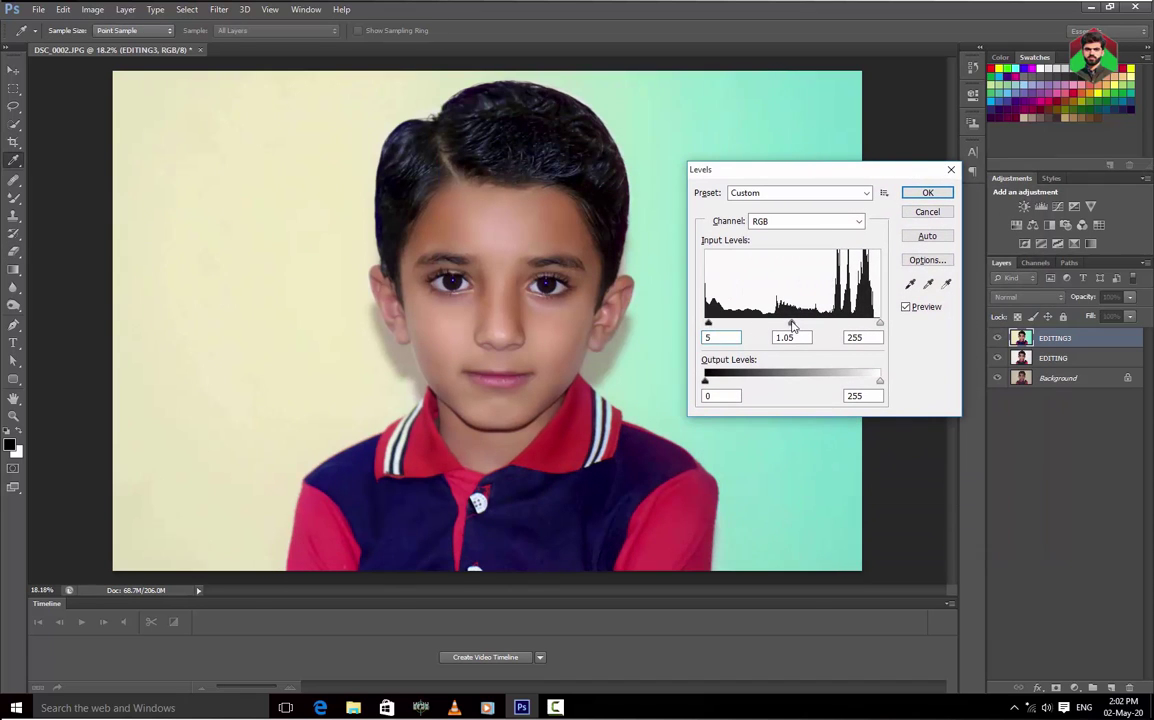
pyautogui.click(929, 193)
pyautogui.press('e')
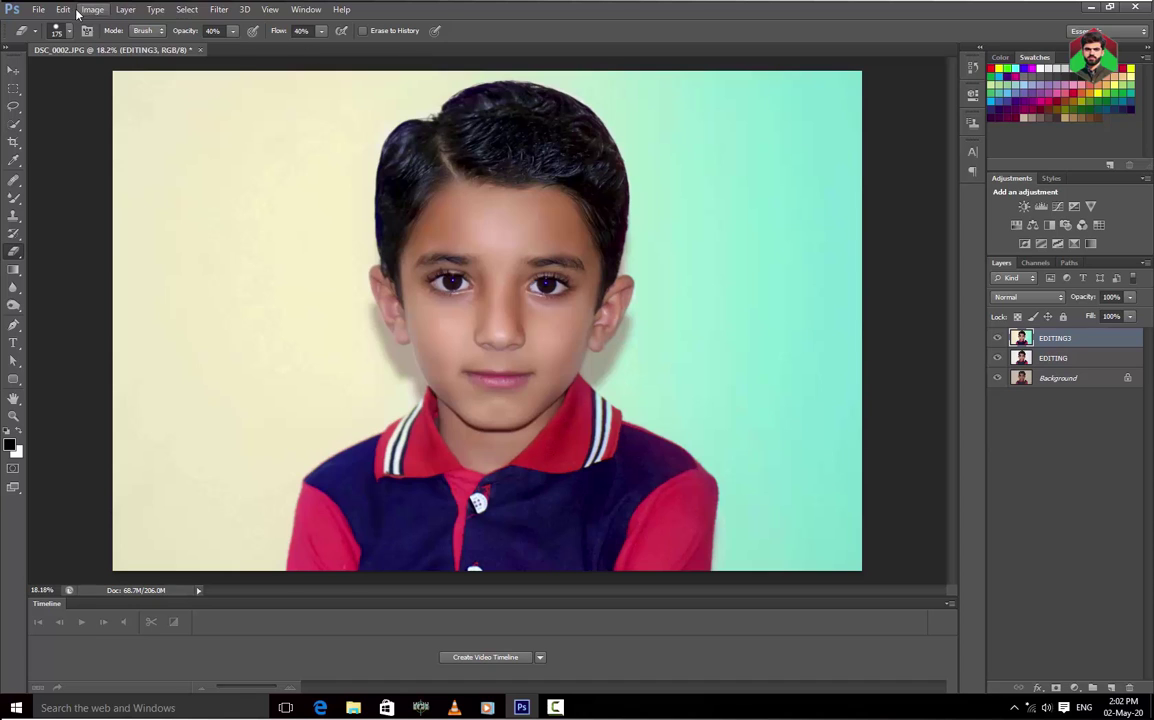
pyautogui.click(63, 9)
# - Try white Stroke settings, including a 20 px width, then cancel without applying
pyautogui.click(80, 221)
pyautogui.click(540, 227)
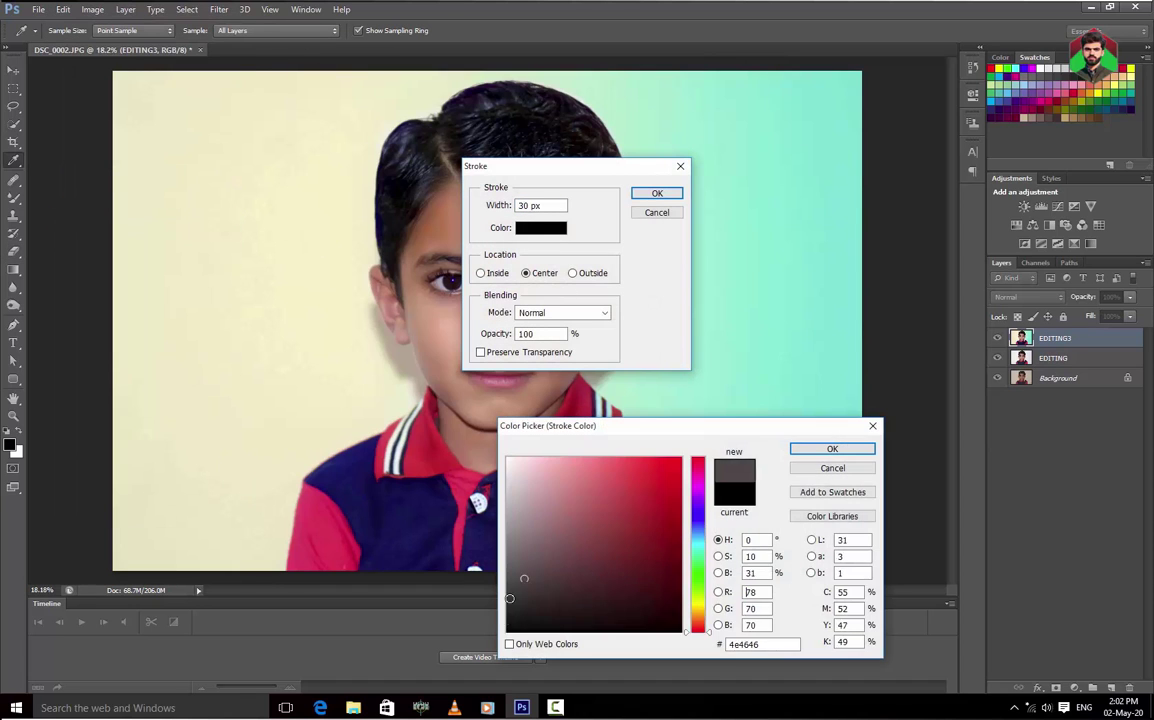
pyautogui.click(479, 417)
pyautogui.press('Return')
pyautogui.press('Return')
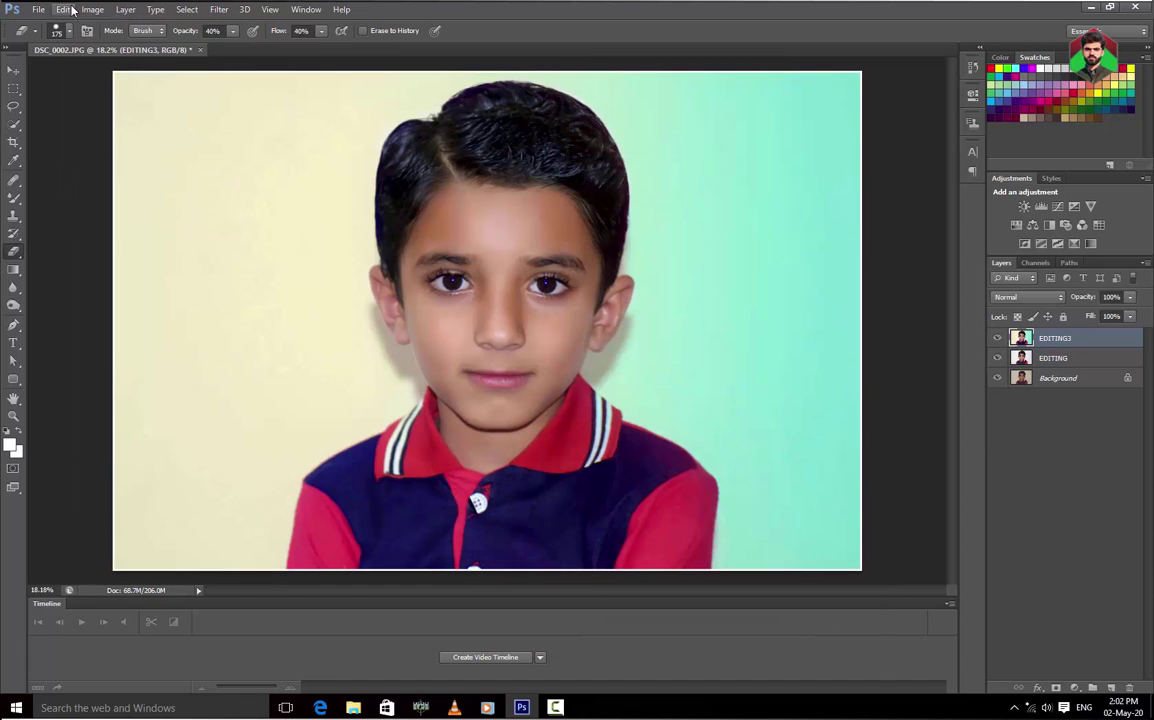
pyautogui.click(72, 10)
pyautogui.click(90, 221)
pyautogui.write('20')
pyautogui.click(540, 227)
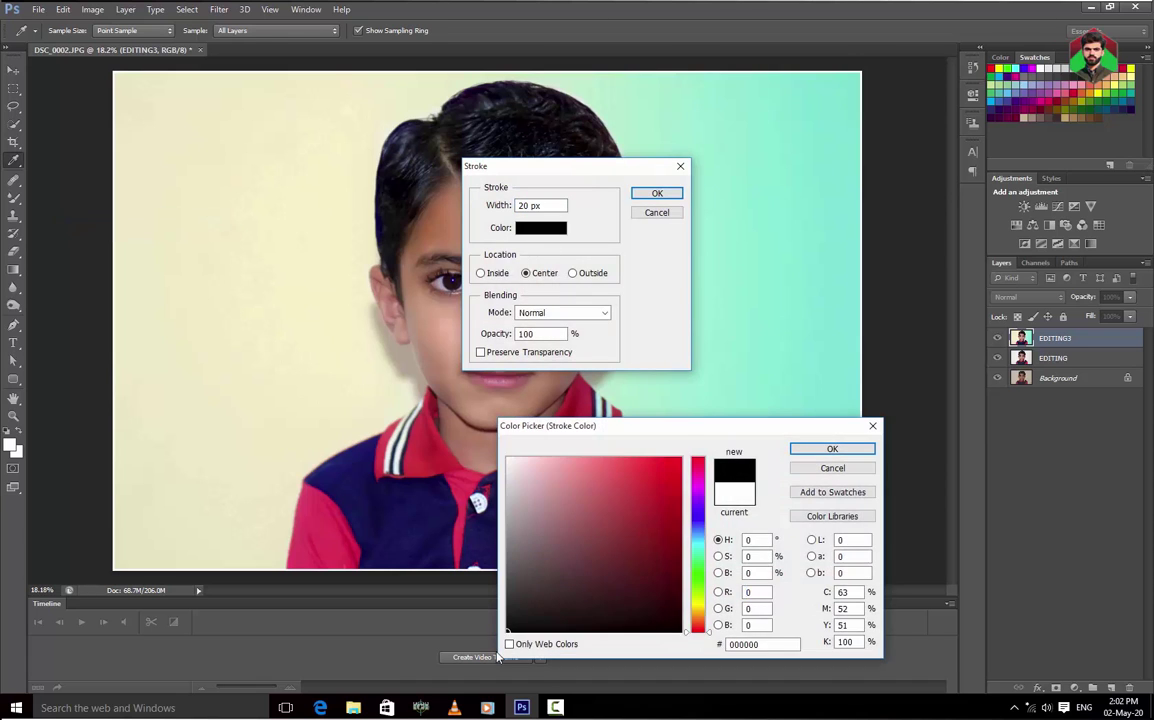
pyautogui.press('Return')
pyautogui.press('Return')
pyautogui.click(63, 9)
pyautogui.click(90, 221)
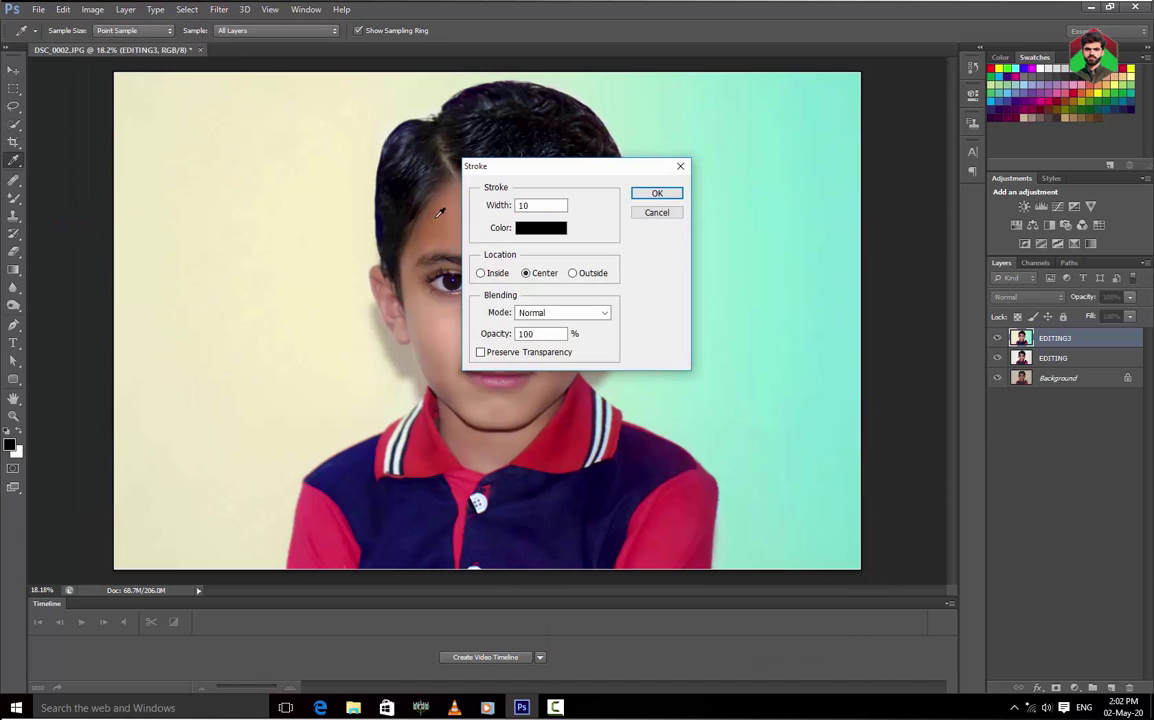
pyautogui.click(540, 227)
pyautogui.press('Return')
pyautogui.press('Return')
pyautogui.press('e')
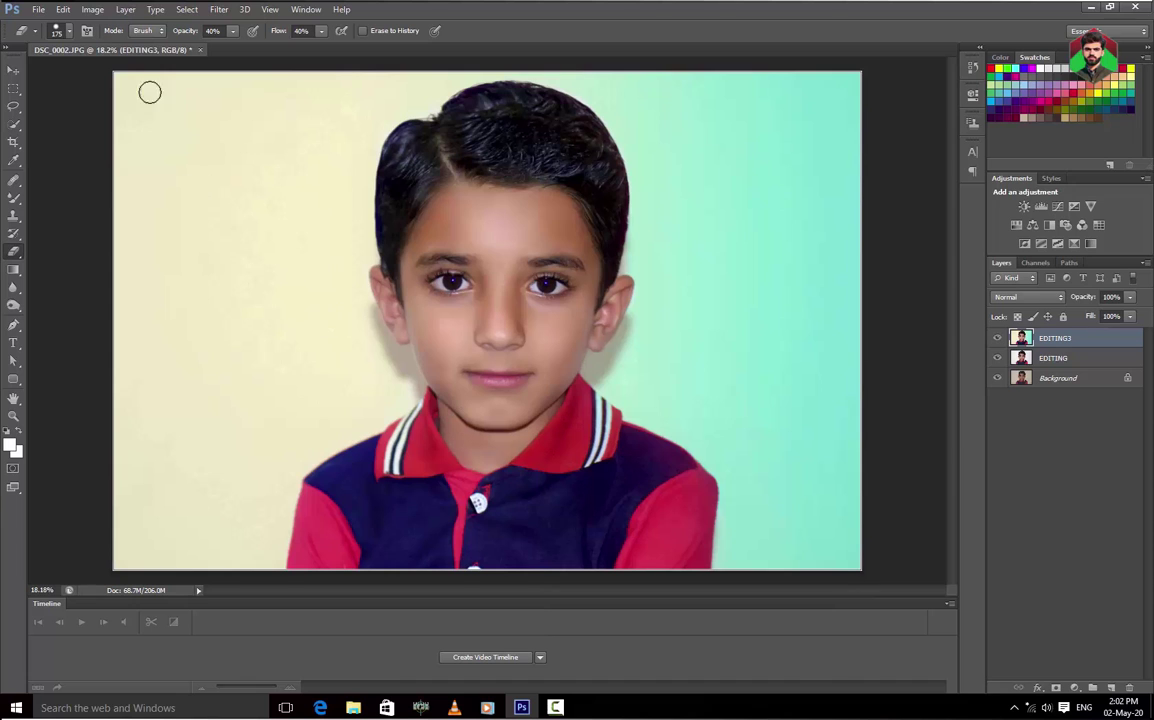
# - Open AL-Qais Photography.png from the LOGOO_PNG folder
pyautogui.click(38, 9)
pyautogui.click(45, 32)
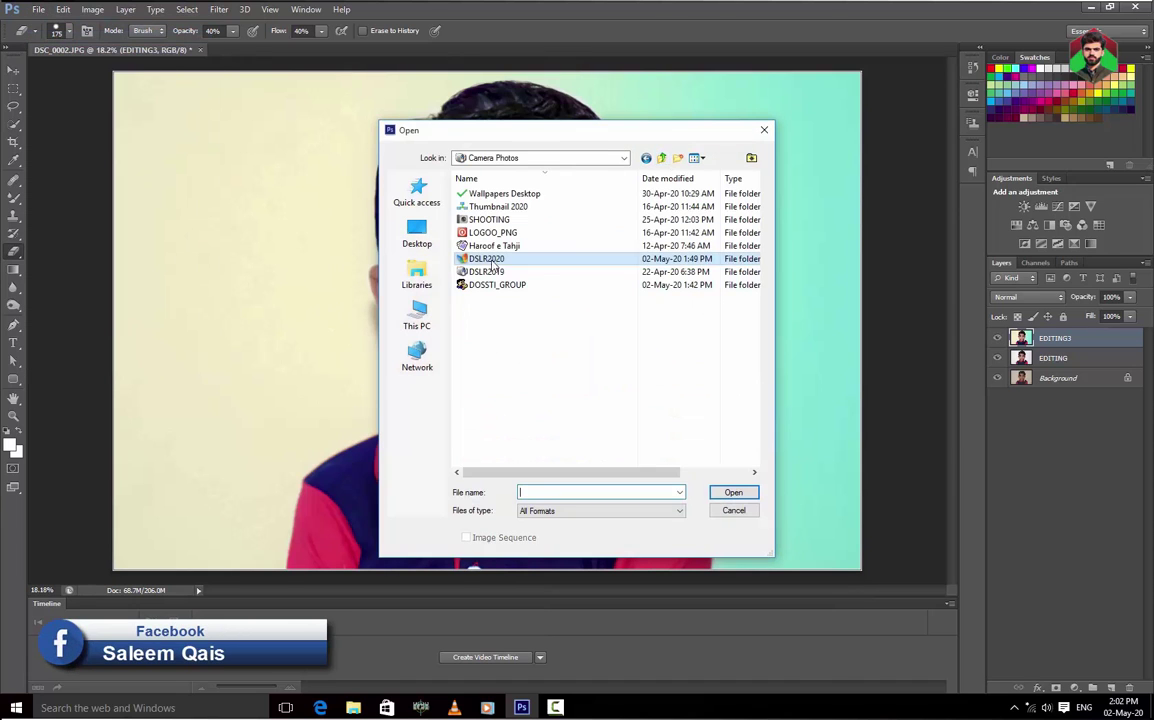
pyautogui.doubleClick(492, 232)
pyautogui.doubleClick(572, 390)
# - Move the logo to the portrait's top-left corner and merge it down
pyautogui.press('v')
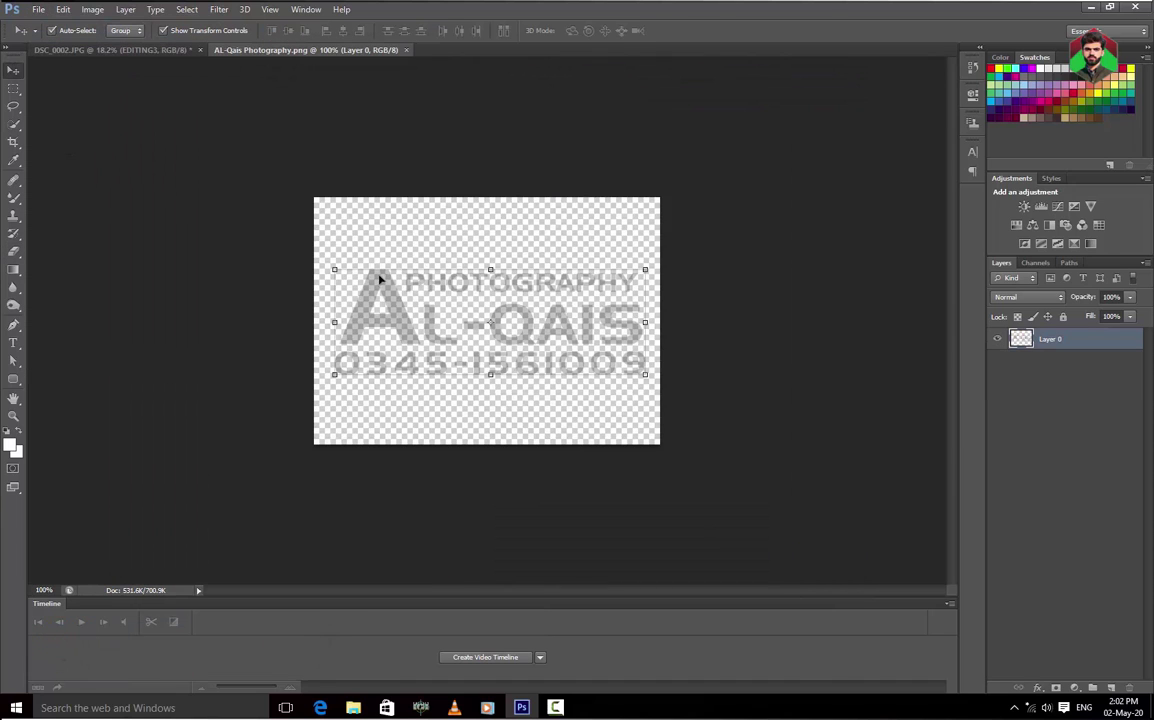
pyautogui.moveTo(380, 280); pyautogui.dragTo(134, 90)
pyautogui.press('m')
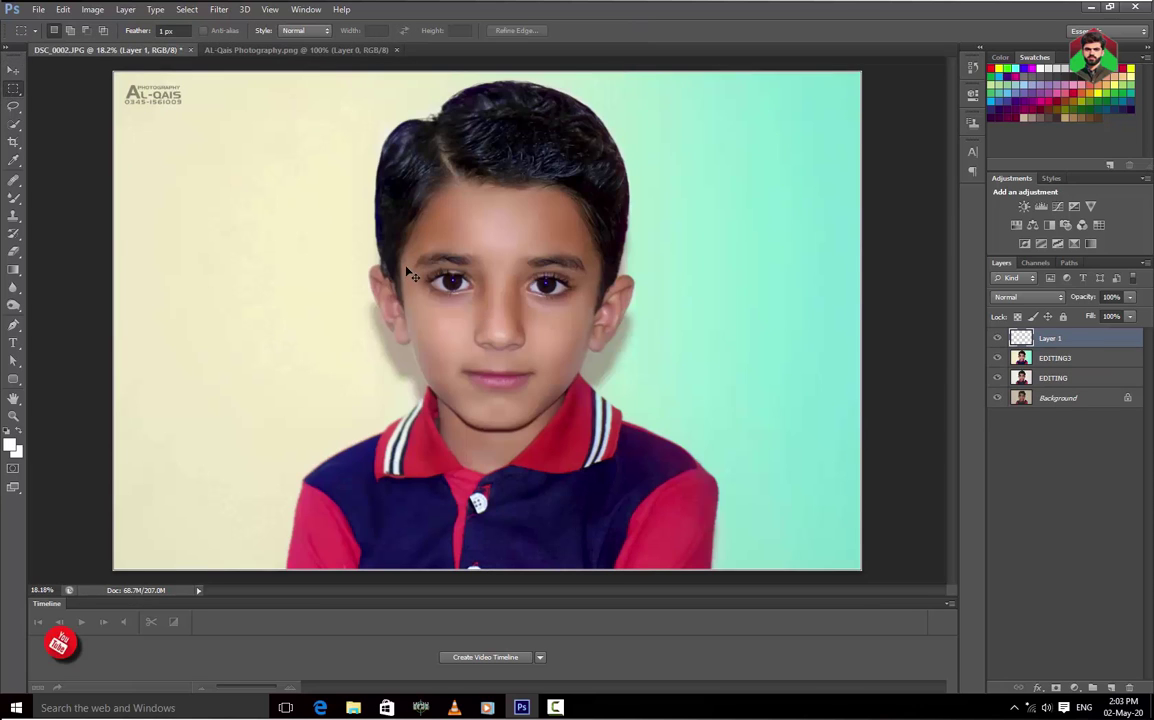
pyautogui.hotkey('ctrl', 'e')
pyautogui.scroll(3, 495, 225)
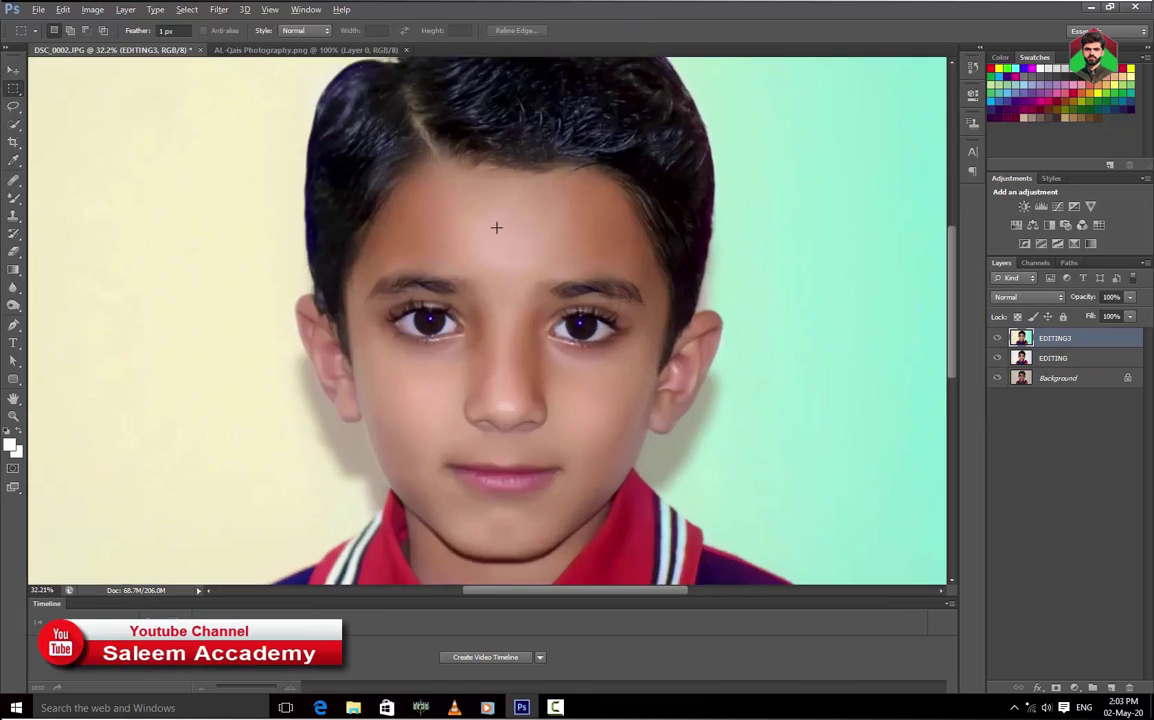
pyautogui.scroll(5, 496, 230)
pyautogui.scroll(-4, 497, 250)
pyautogui.scroll(-2, 497, 250)
pyautogui.press('o')
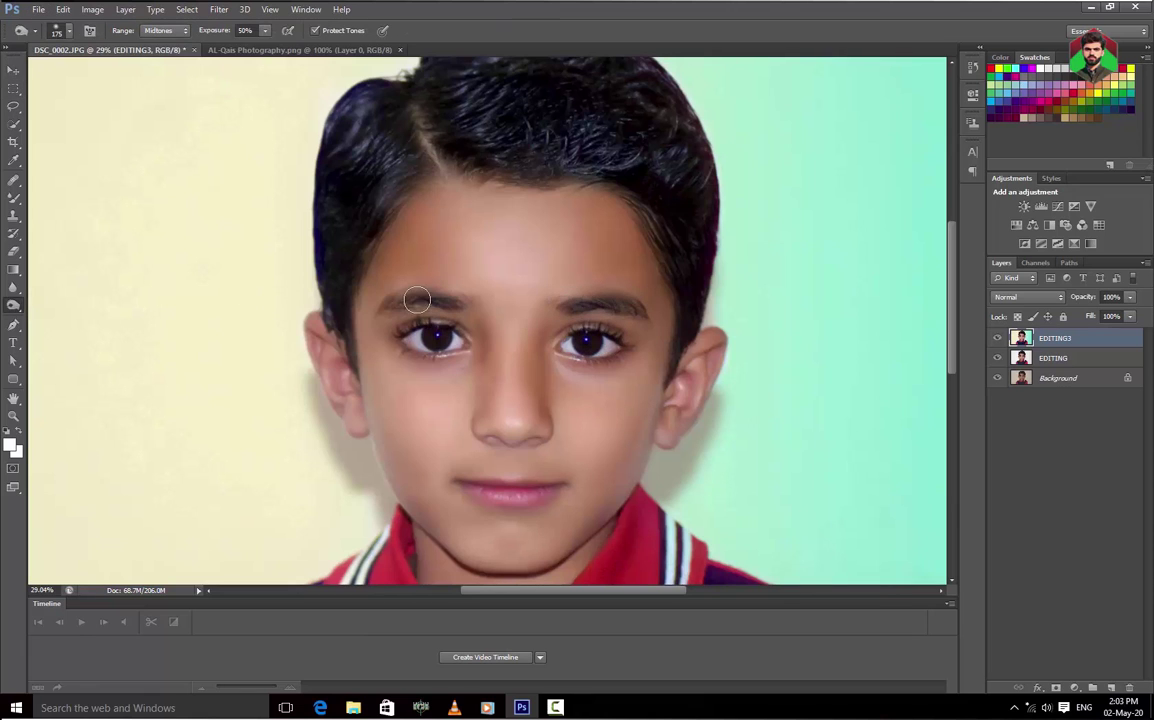
pyautogui.scroll(-3, 509, 311)
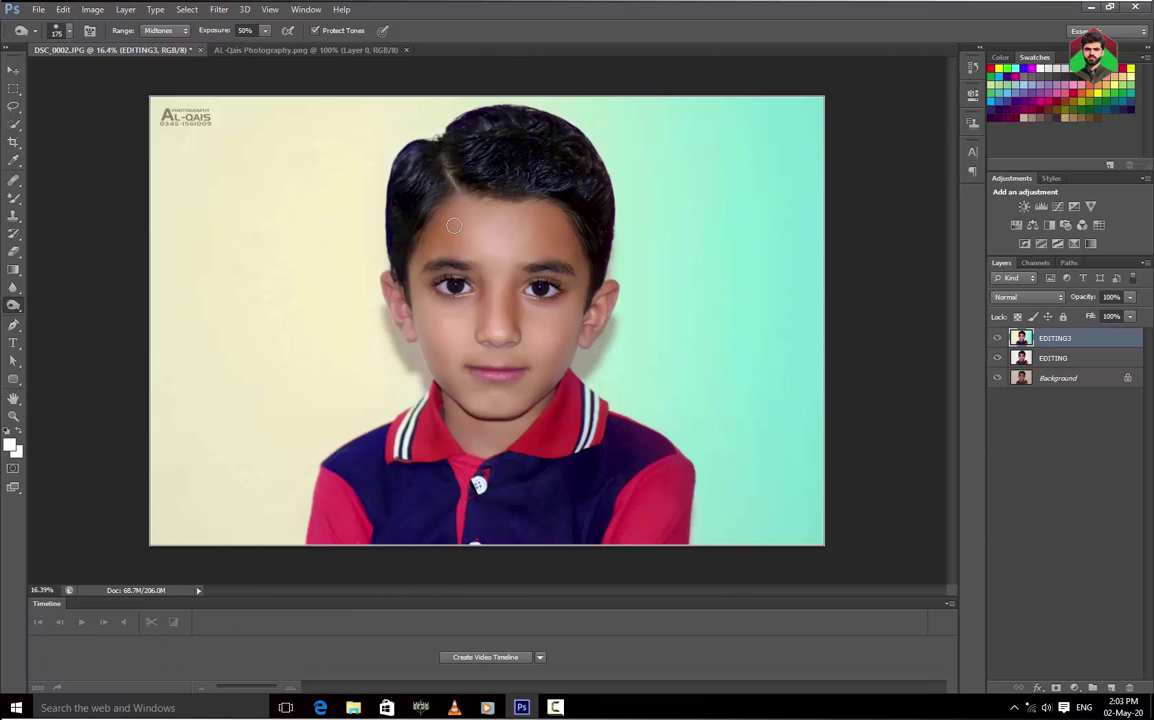
pyautogui.scroll(2, 453, 226)
pyautogui.scroll(3, 793, 193)
pyautogui.scroll(-2, 793, 193)
pyautogui.scroll(-2, 644, 239)
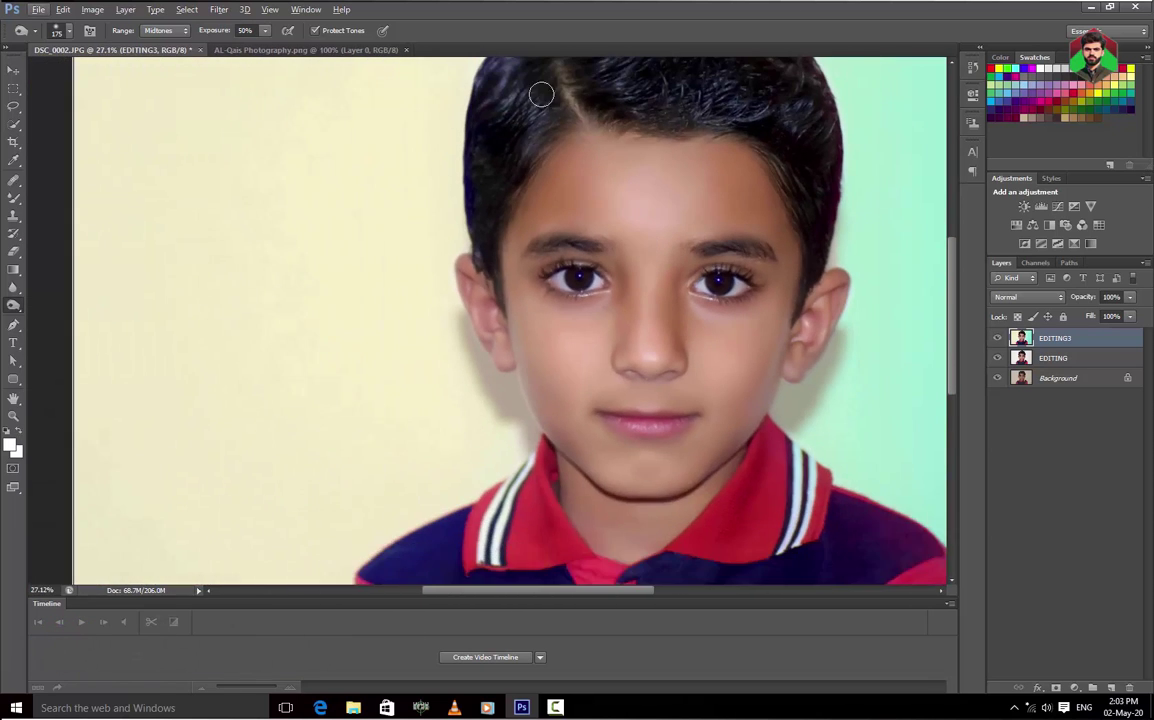
pyautogui.scroll(2, 617, 138)
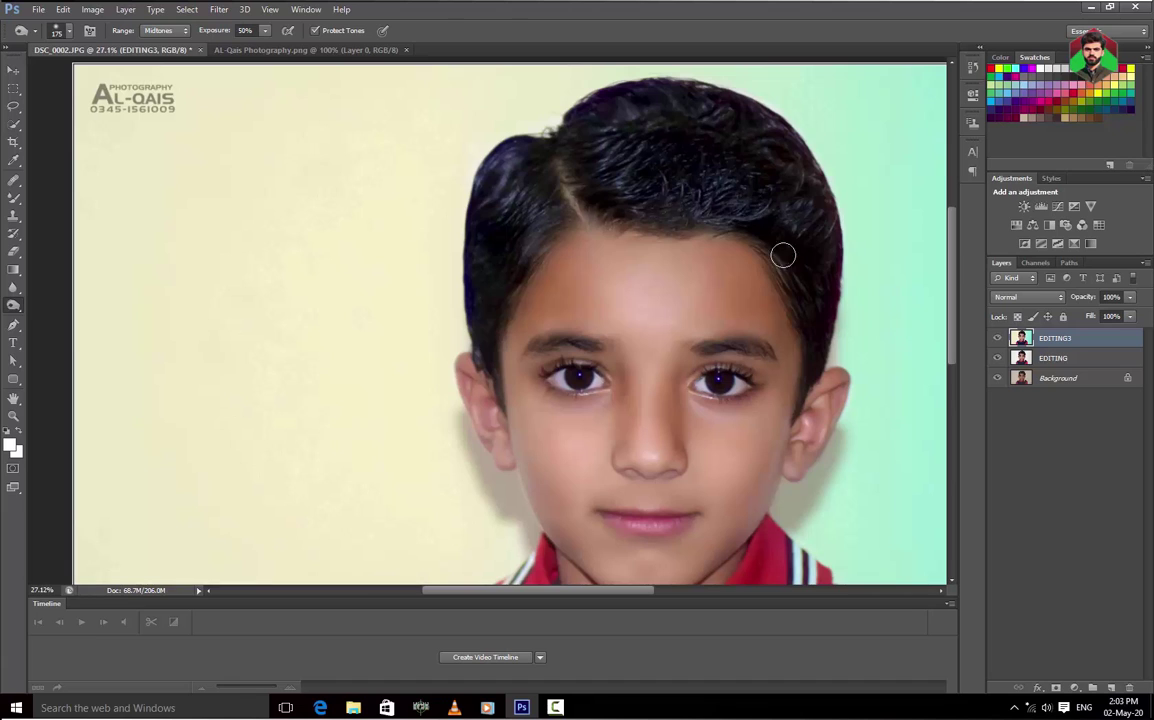
pyautogui.scroll(-3, 474, 232)
# - Add the boy's first name at the lower left and set its font size
pyautogui.press('t')
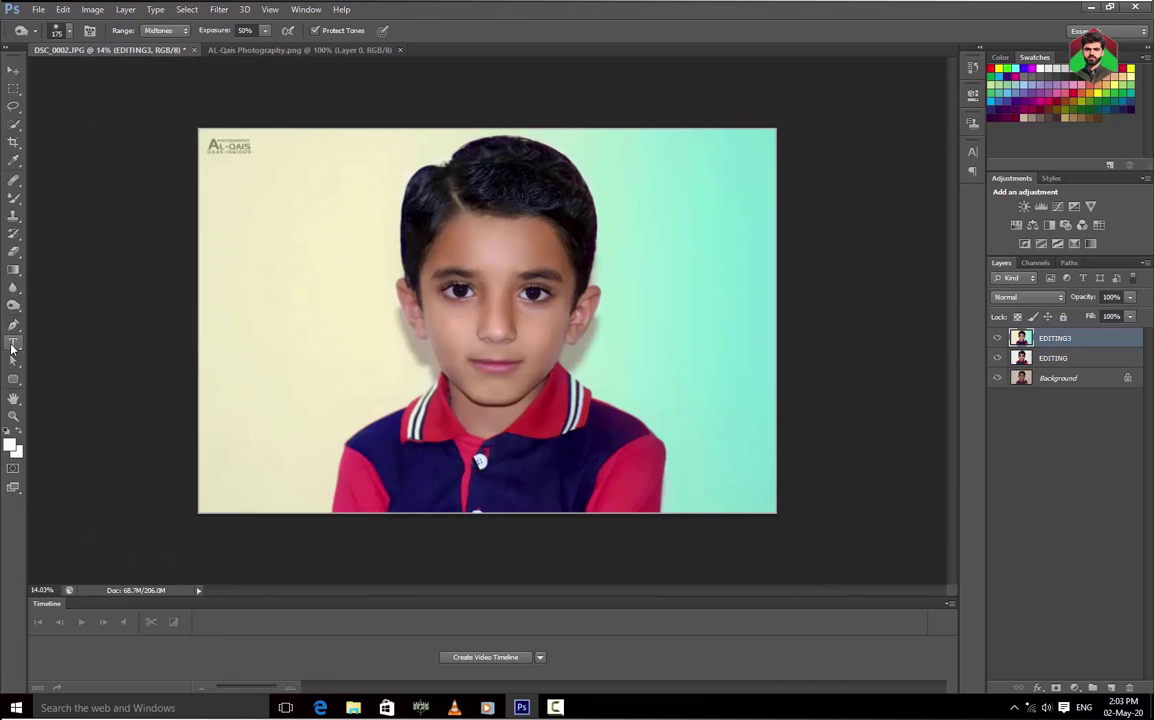
pyautogui.click(222, 457)
pyautogui.write('MUHAMMA')
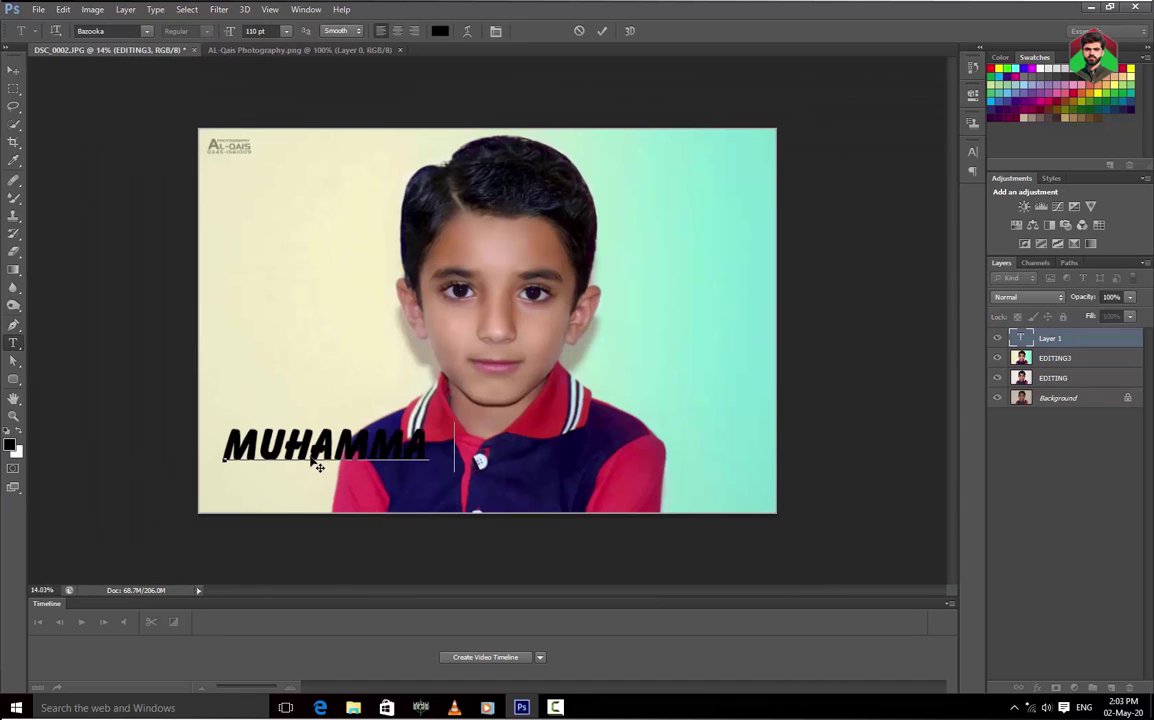
pyautogui.write('D')
pyautogui.hotkey('ctrl', 'a')
pyautogui.scroll(-5, 256, 31)
pyautogui.scroll(-10, 246, 33)
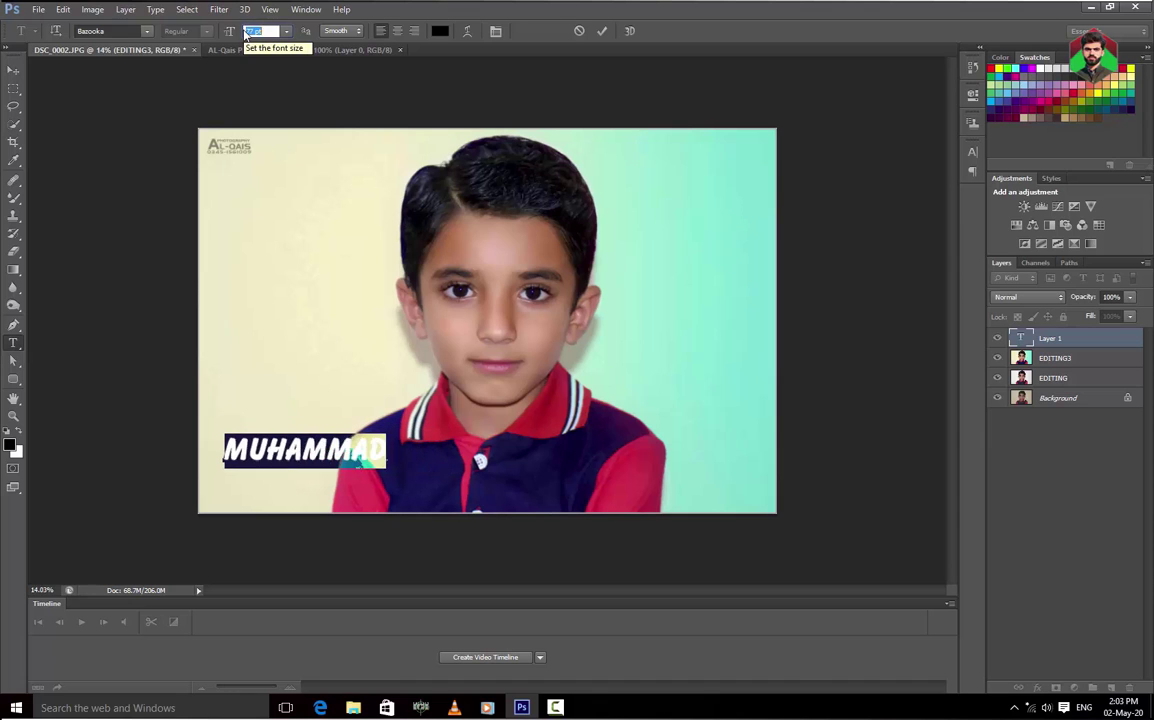
pyautogui.scroll(-3, 244, 34)
pyautogui.scroll(-10, 244, 34)
pyautogui.click(602, 31)
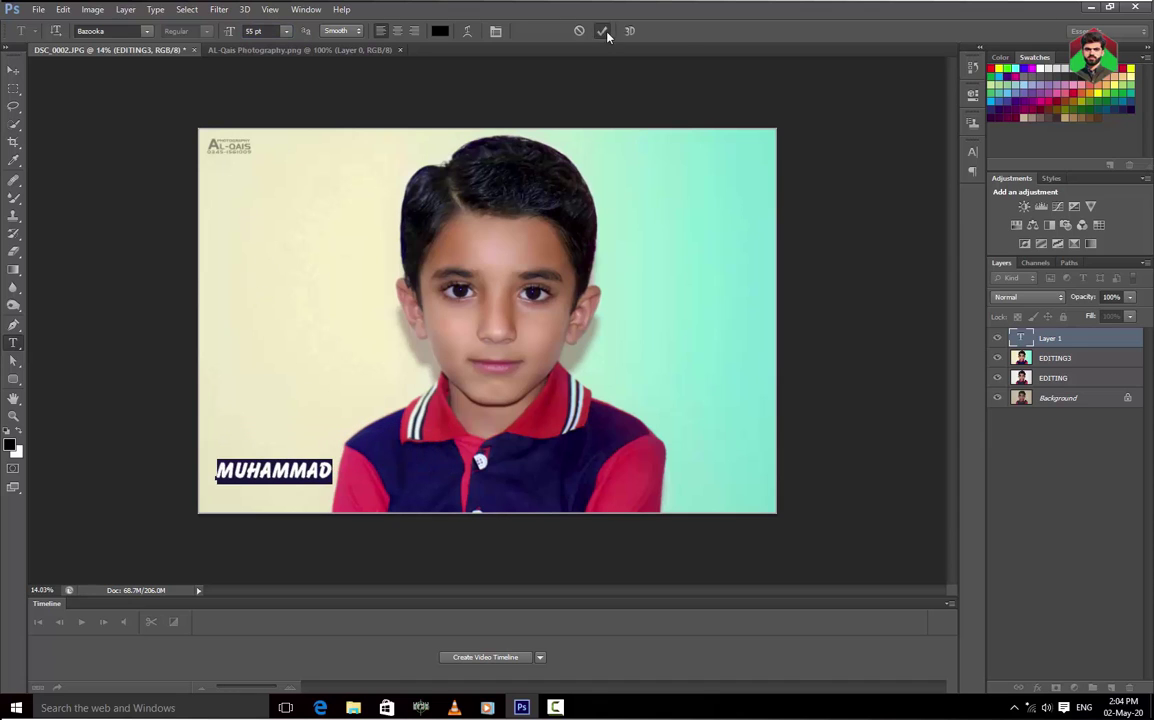
# - Add the second name line just below the first
pyautogui.click(201, 483)
pyautogui.write('AWAIS SHAHID')
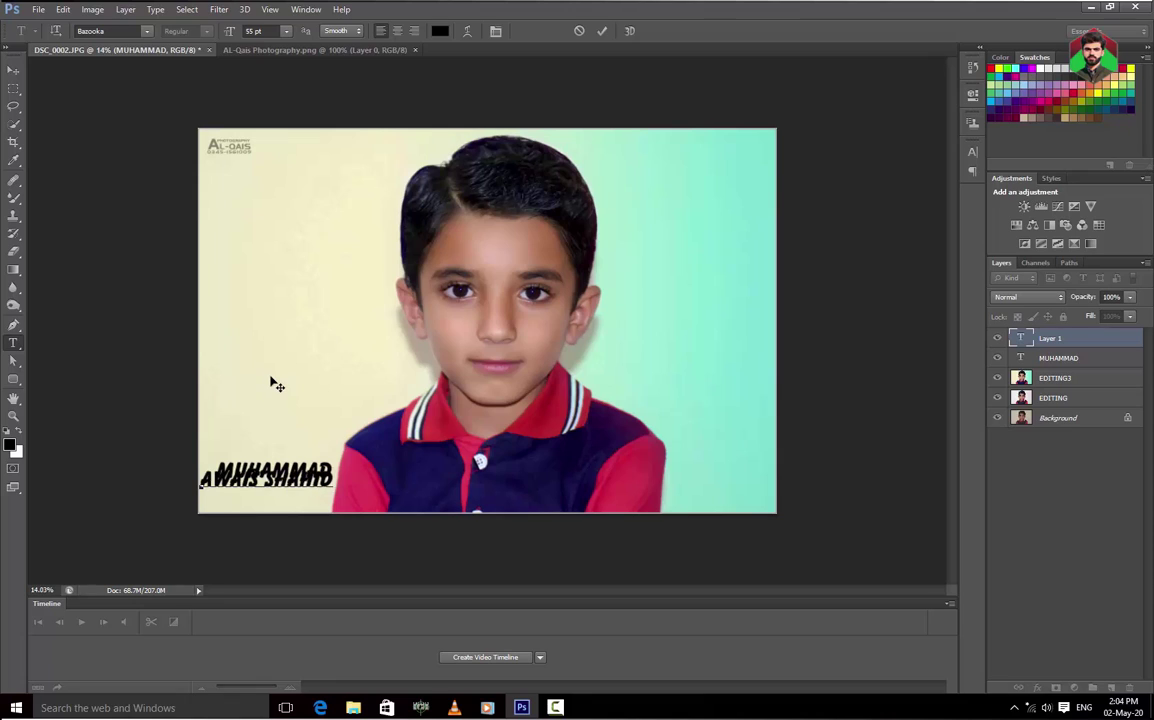
pyautogui.moveTo(271, 378); pyautogui.dragTo(273, 387)
pyautogui.click(602, 31)
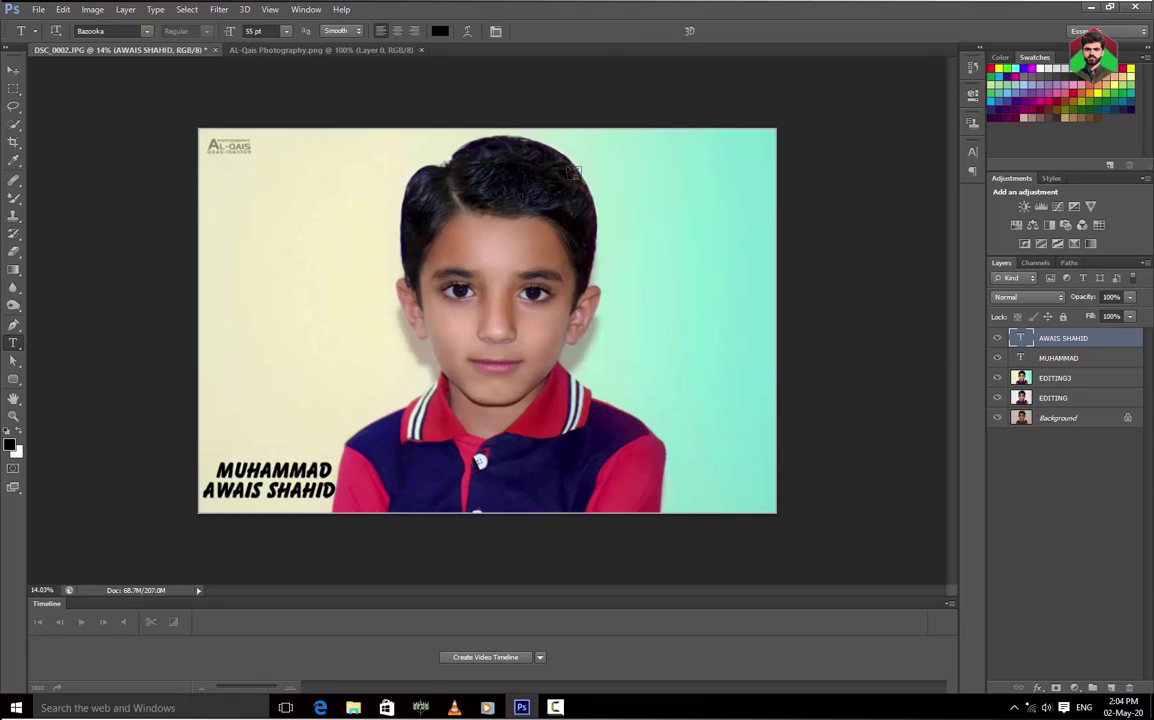
# - Add 01-MAY-2020 at the top right and set its font size
pyautogui.click(678, 139)
pyautogui.write('01-MAY-20')
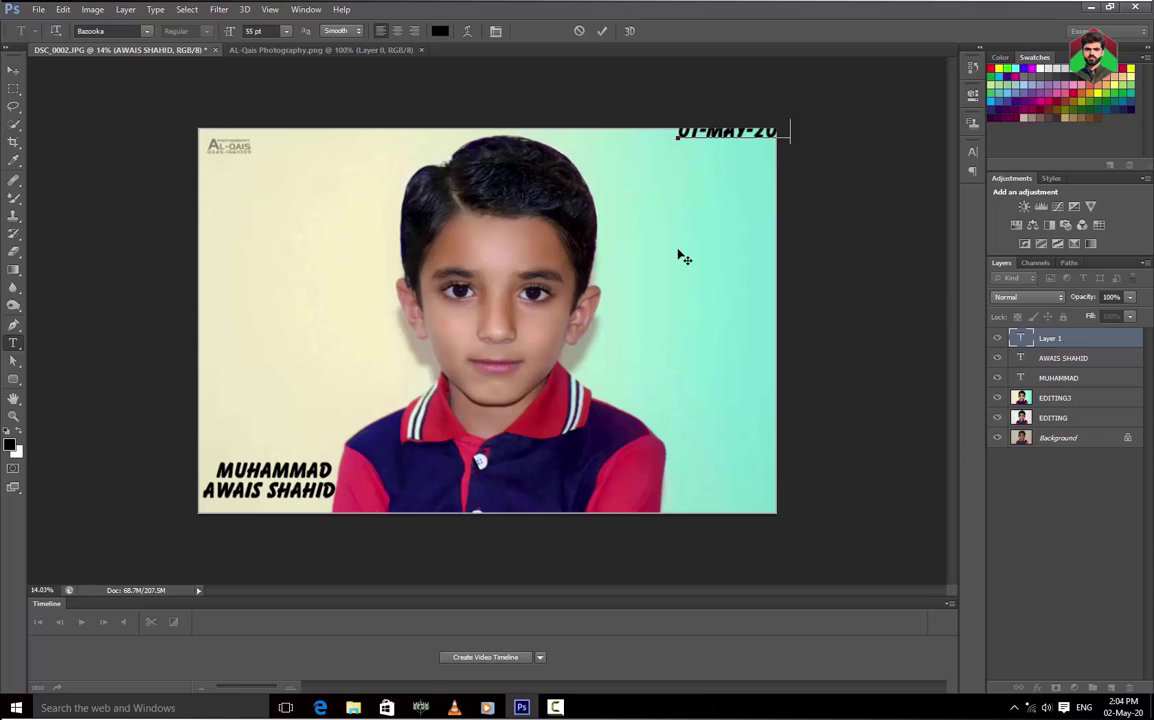
pyautogui.hotkey('ctrl', 'a')
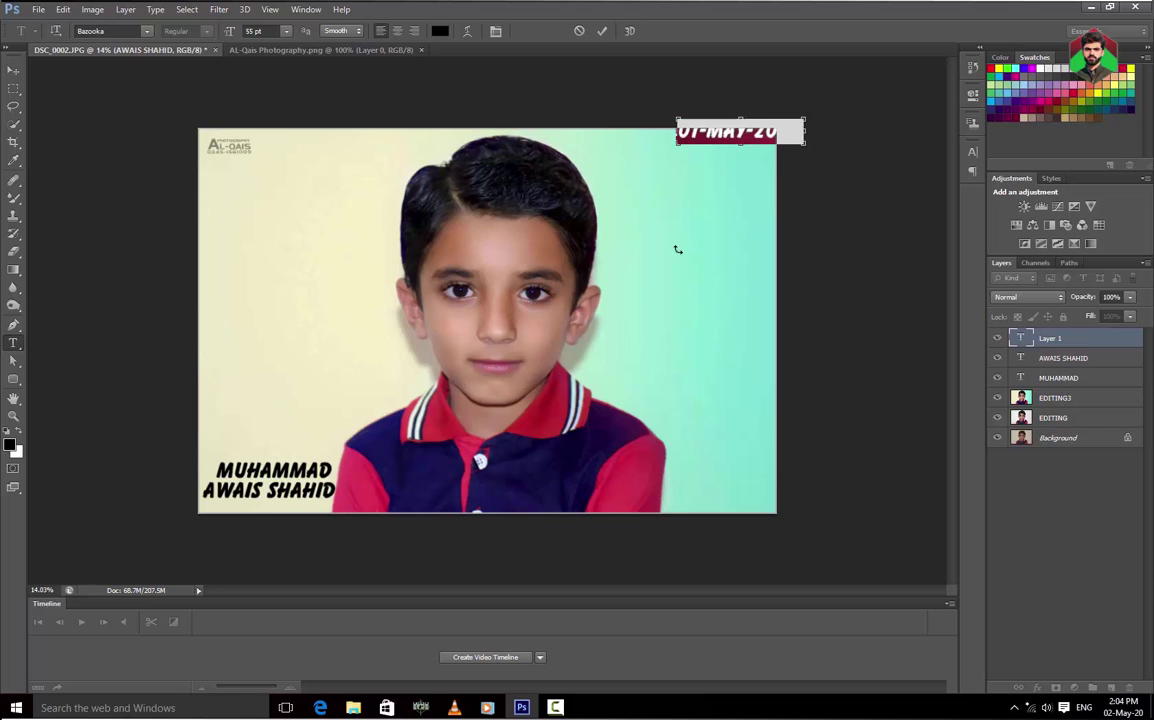
pyautogui.scroll(-10, 262, 31)
pyautogui.scroll(-11, 258, 31)
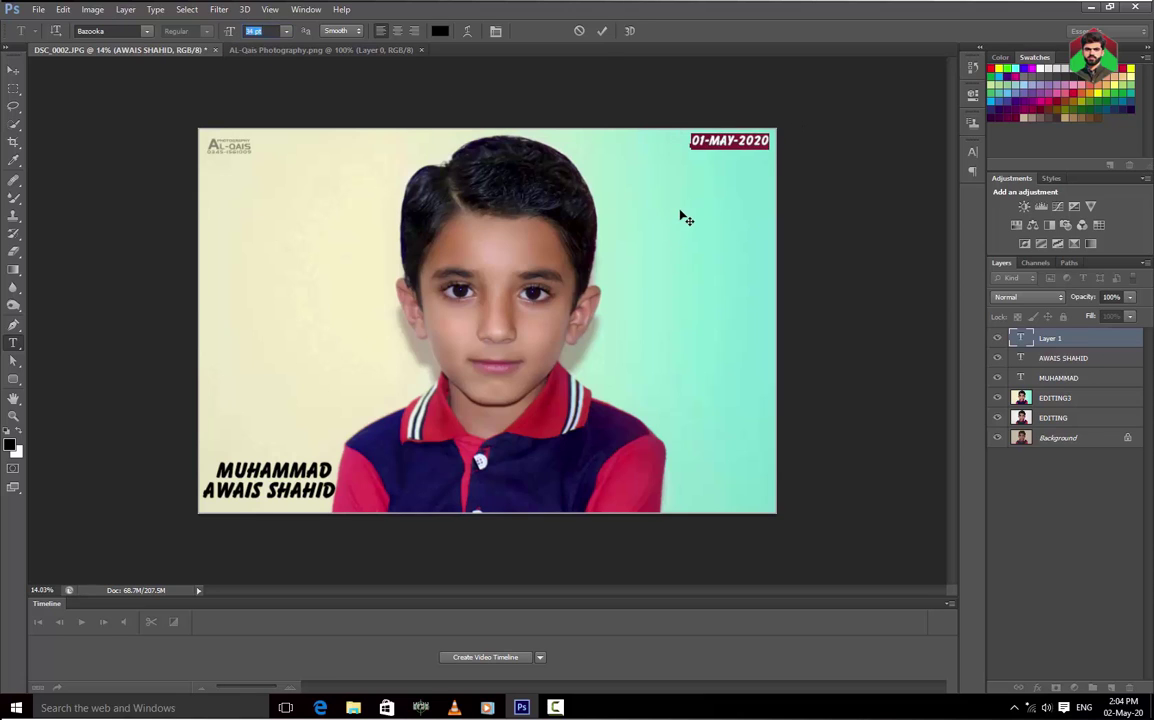
pyautogui.click(602, 33)
pyautogui.write('RAMZAN-UL')
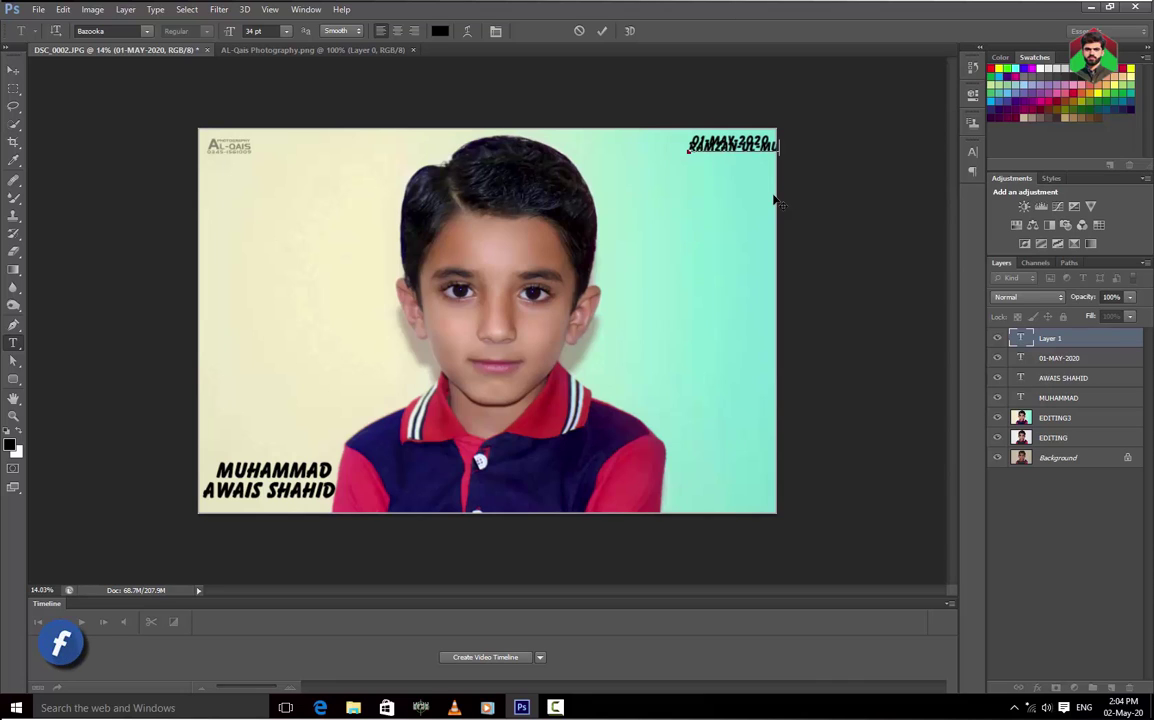
# - Add RAMZAN-UL-MUBARIK at the top right and set its font size
pyautogui.write('-MUBARAK')
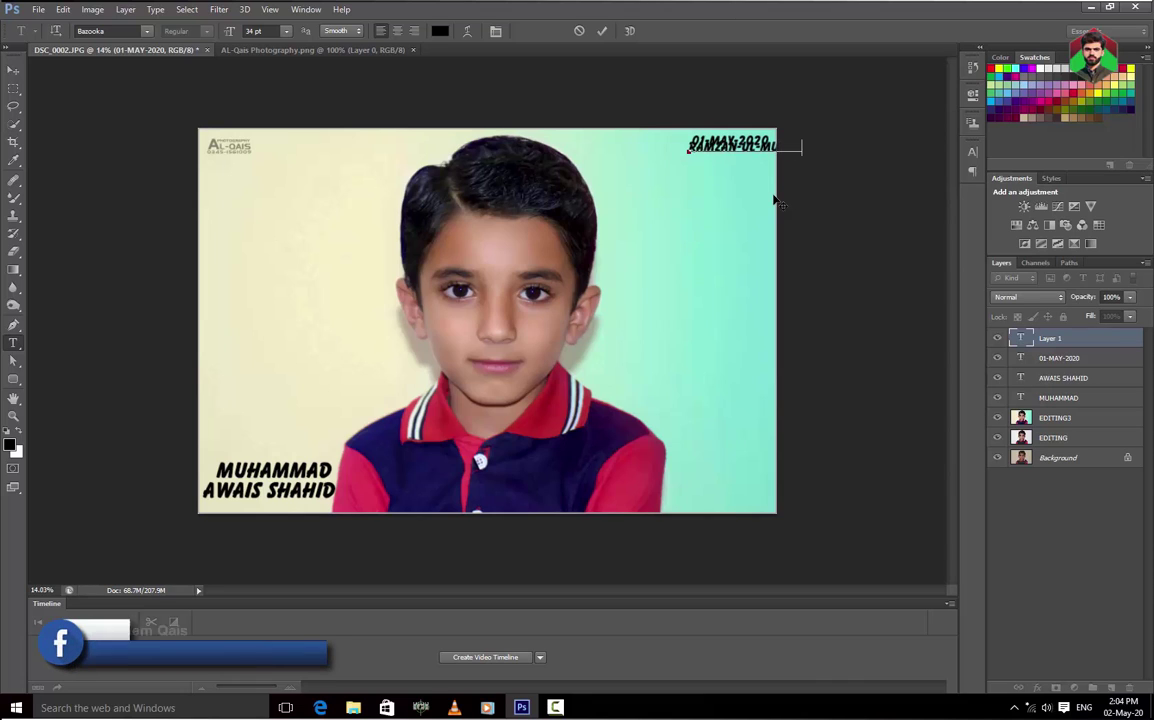
pyautogui.hotkey('ctrl', 'a')
pyautogui.scroll(-12, 262, 31)
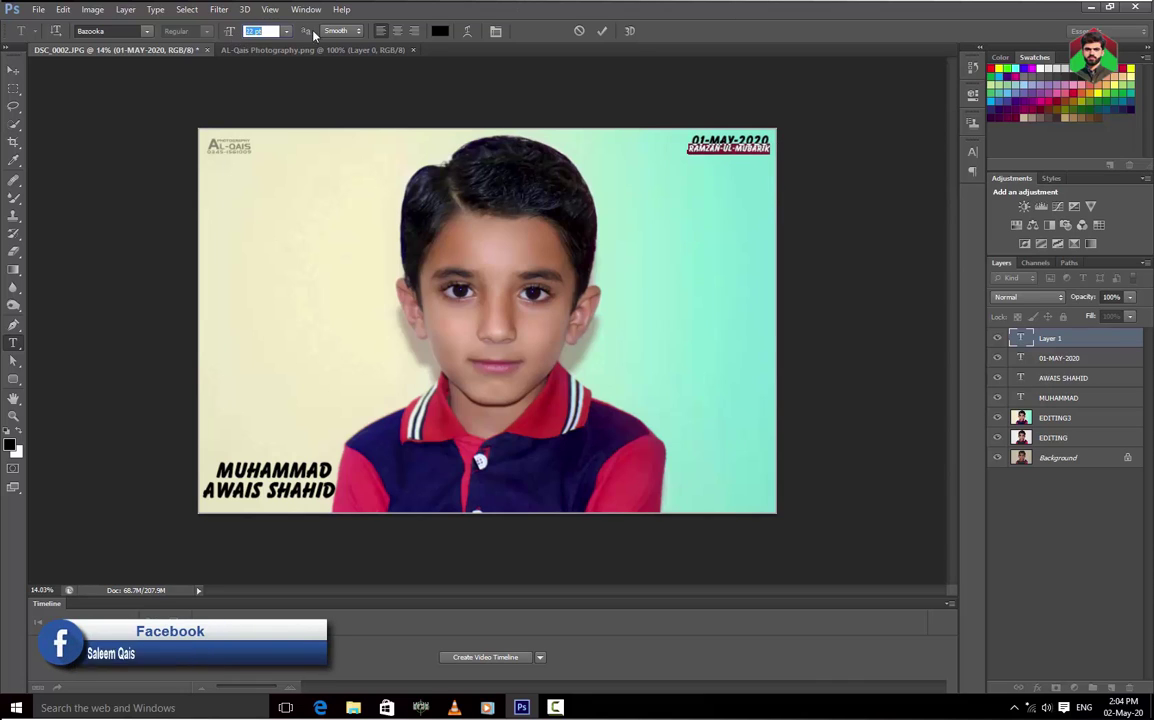
pyautogui.click(602, 31)
pyautogui.click(10, 72)
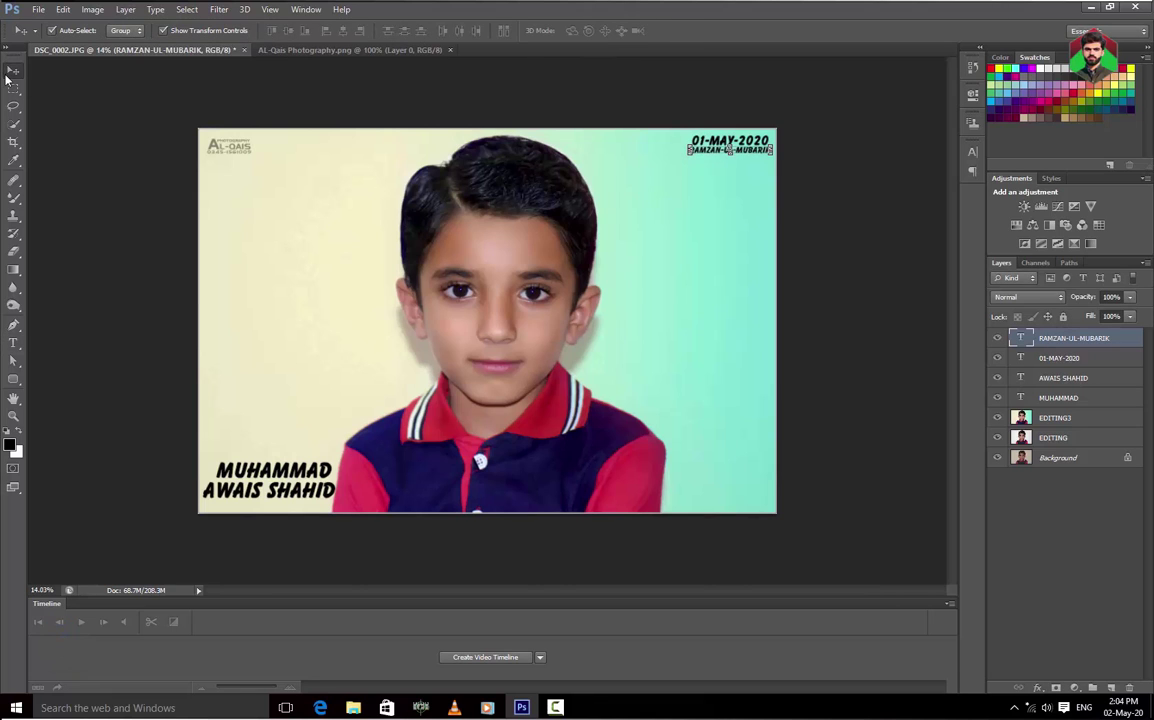
# - Save a JPEG copy named DSC_0002 into the DSLR2019 > SARKAR PICS folder
pyautogui.click(13, 89)
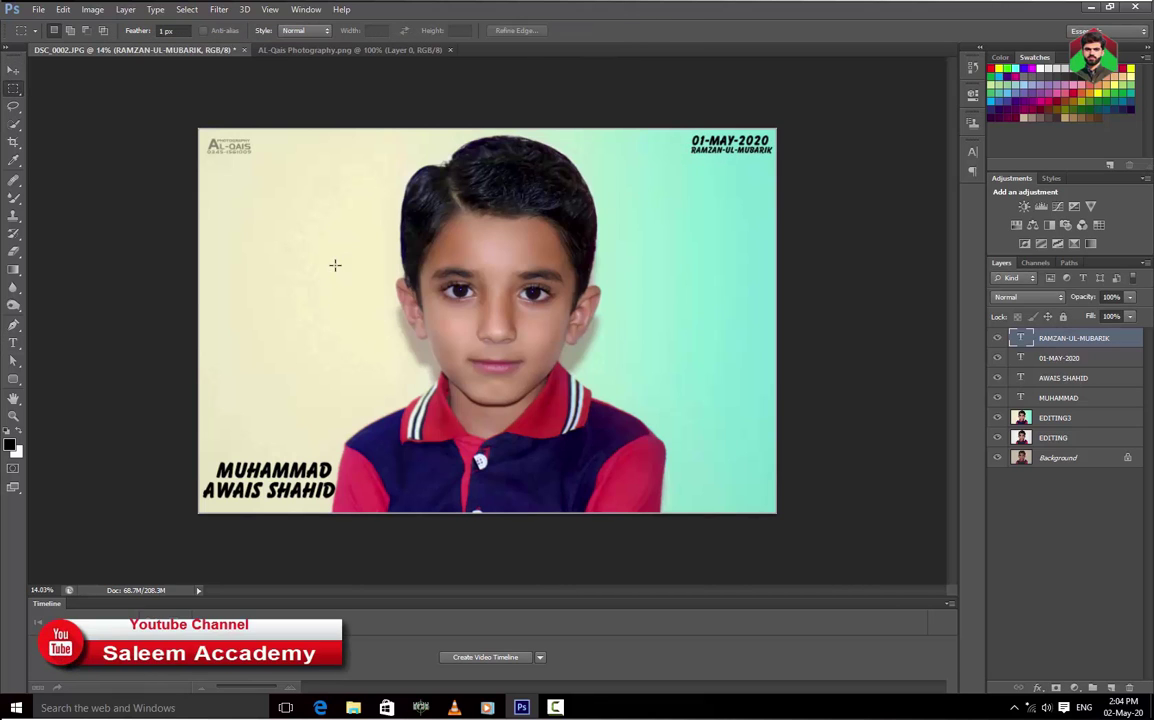
pyautogui.hotkey('ctrl', 'shift', 's')
pyautogui.click(657, 152)
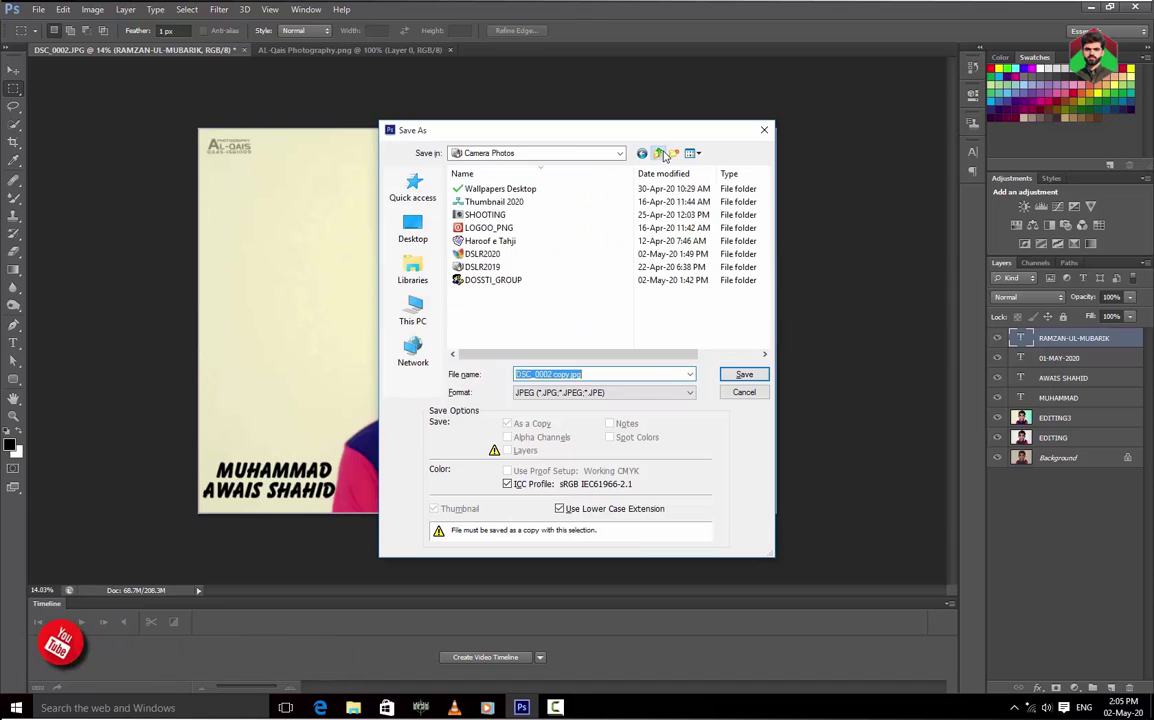
pyautogui.doubleClick(480, 262)
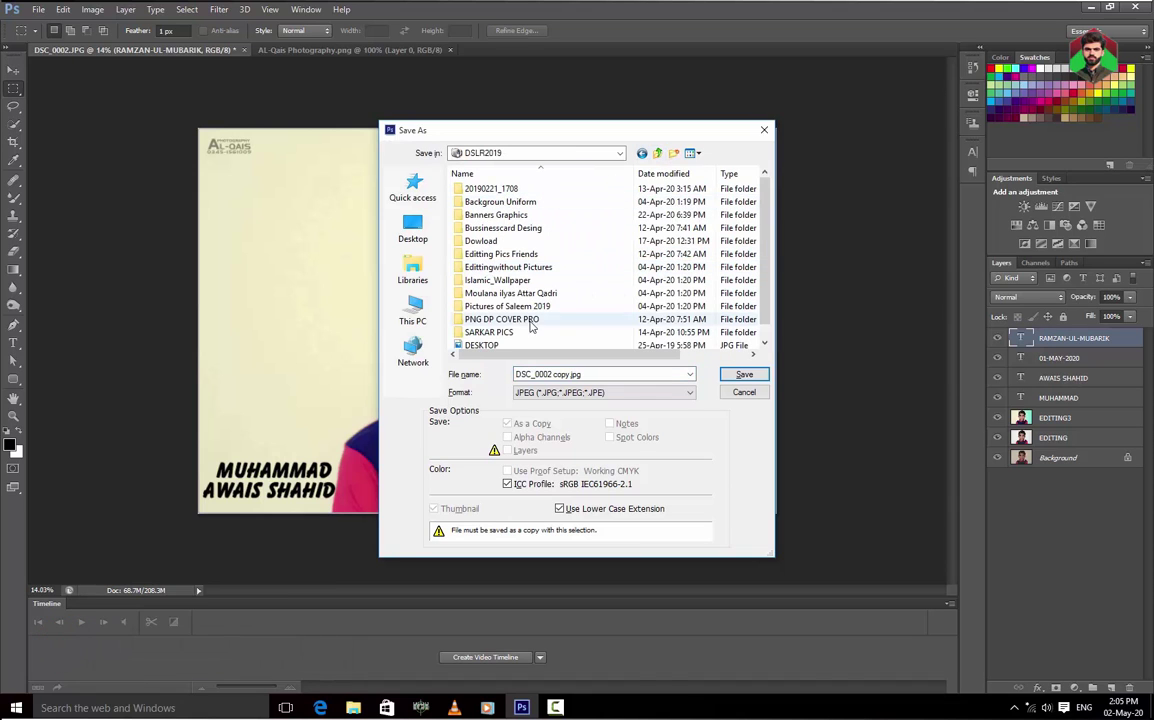
pyautogui.doubleClick(489, 332)
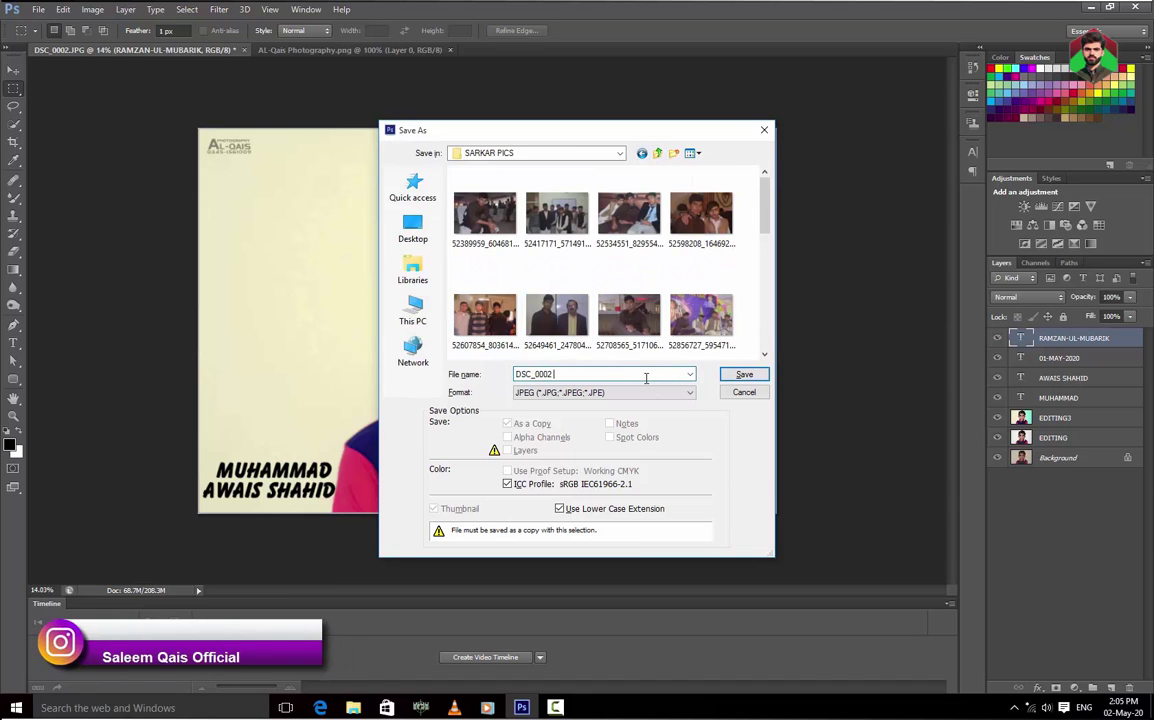
pyautogui.press('Return')
pyautogui.press('Return')
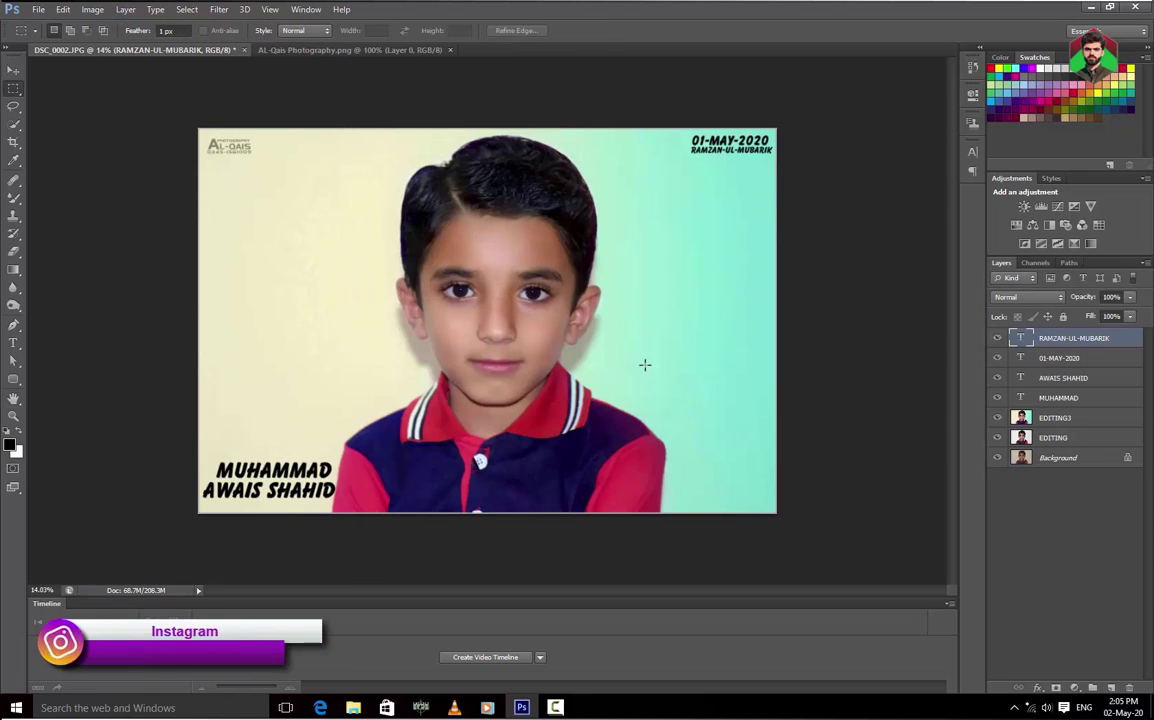